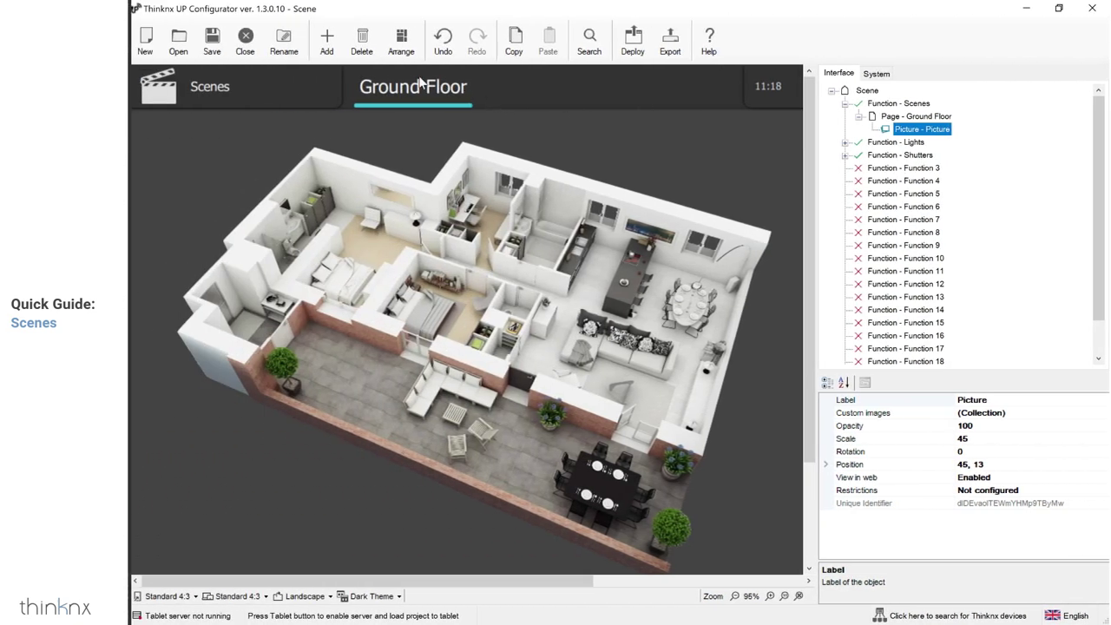
Add a Scene widget to the Ground Floor page near the plan's top-left
click(326, 50)
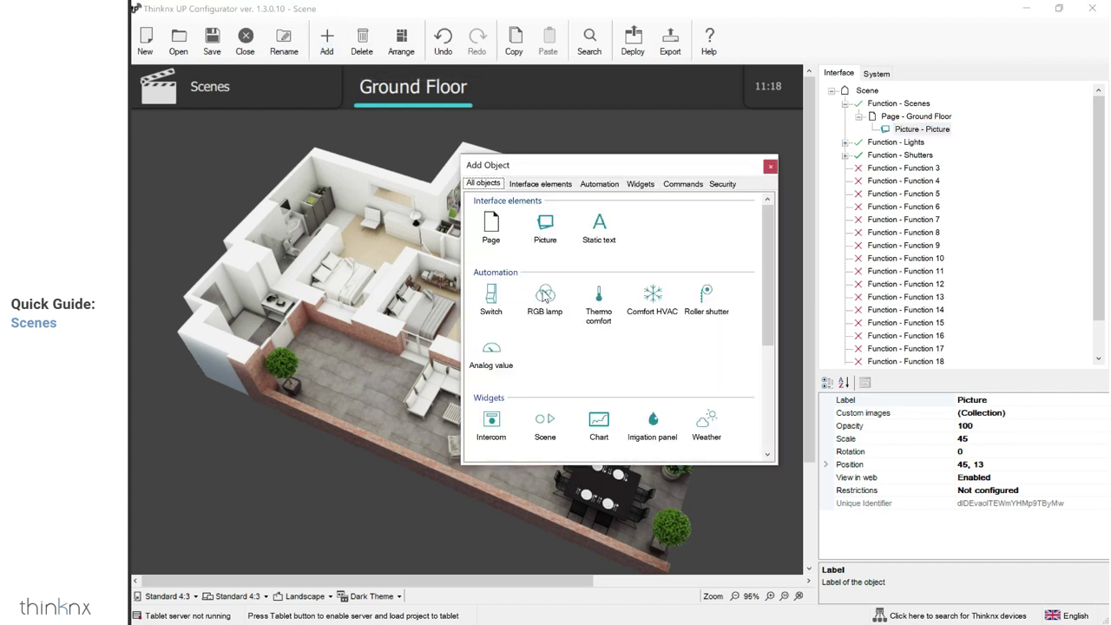
click(548, 423)
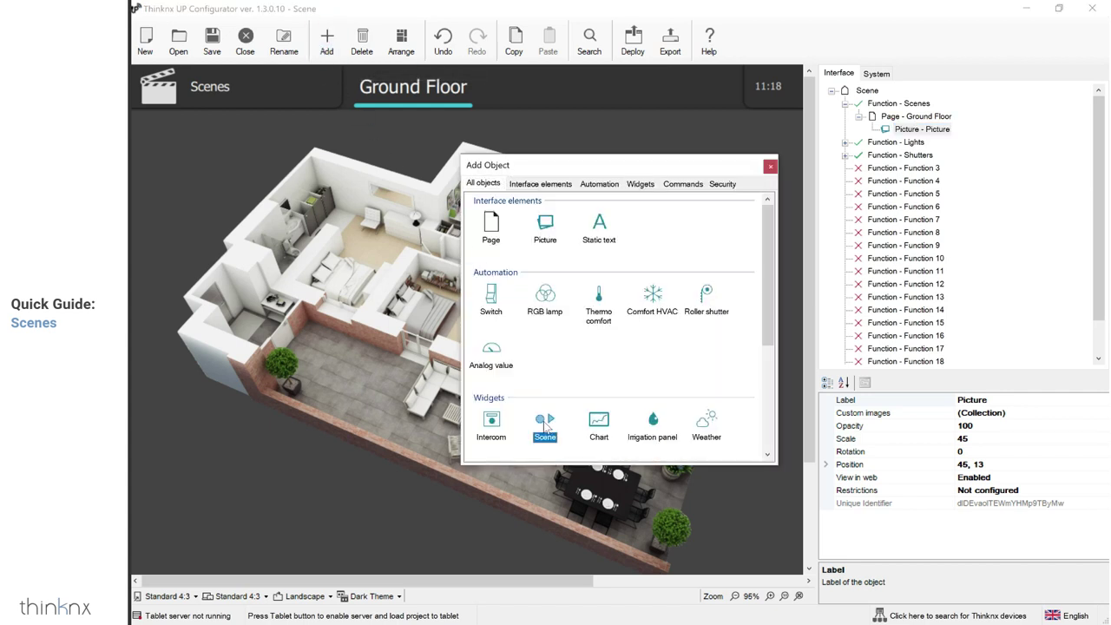
double_click(545, 421)
drag(154, 134, 223, 178)
Label the scene button 'Welcome Scene', leaving its scenery object unlinked for now
click(981, 400)
key(ctrl+a)
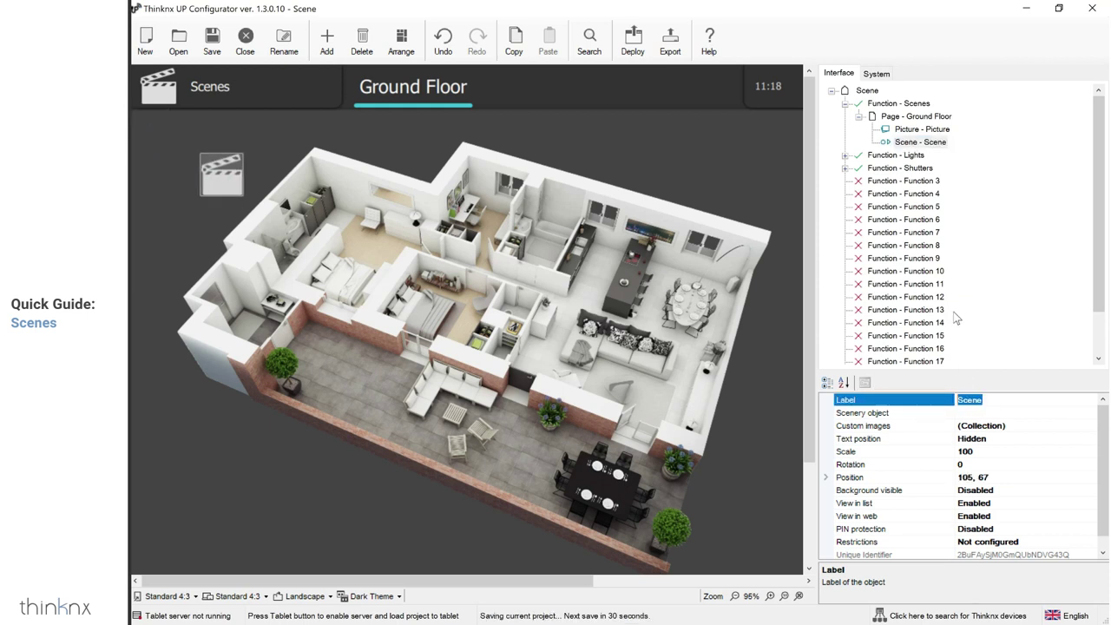
text(Welcome Scene)
click(1081, 414)
click(1090, 413)
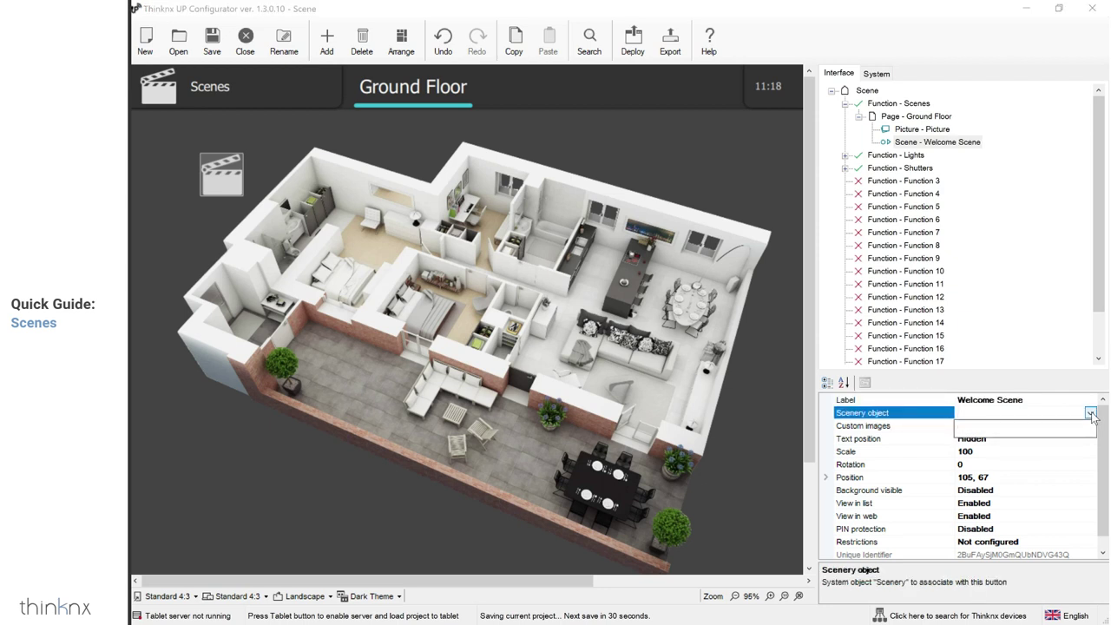
click(1091, 414)
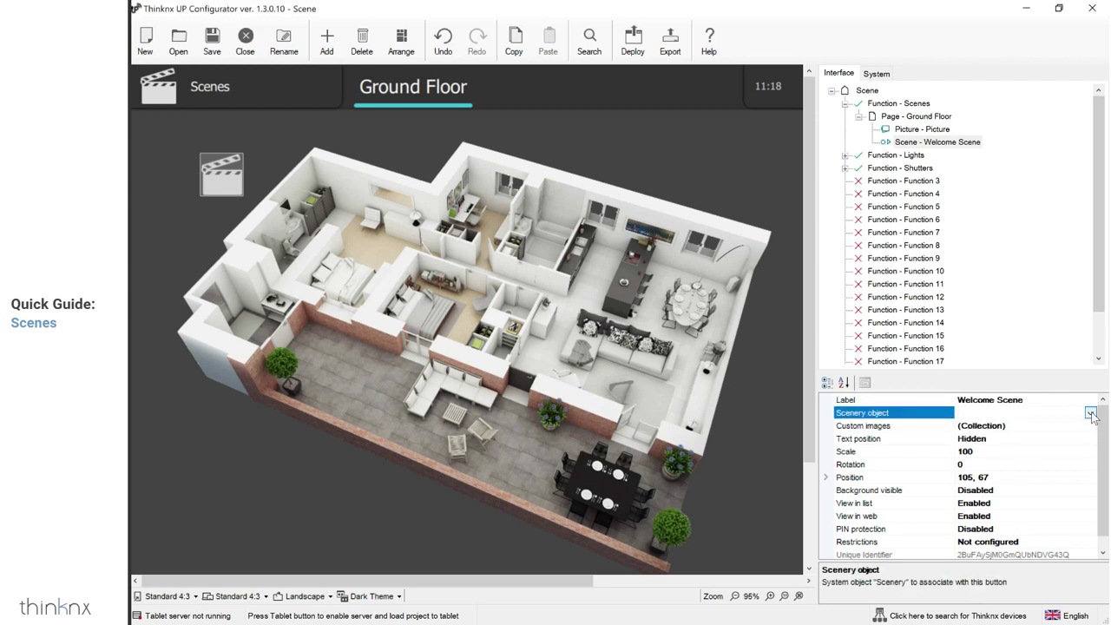
Add a Scene internal service under System labelled 'Welcome Scene'
click(877, 75)
click(868, 91)
right_click(869, 94)
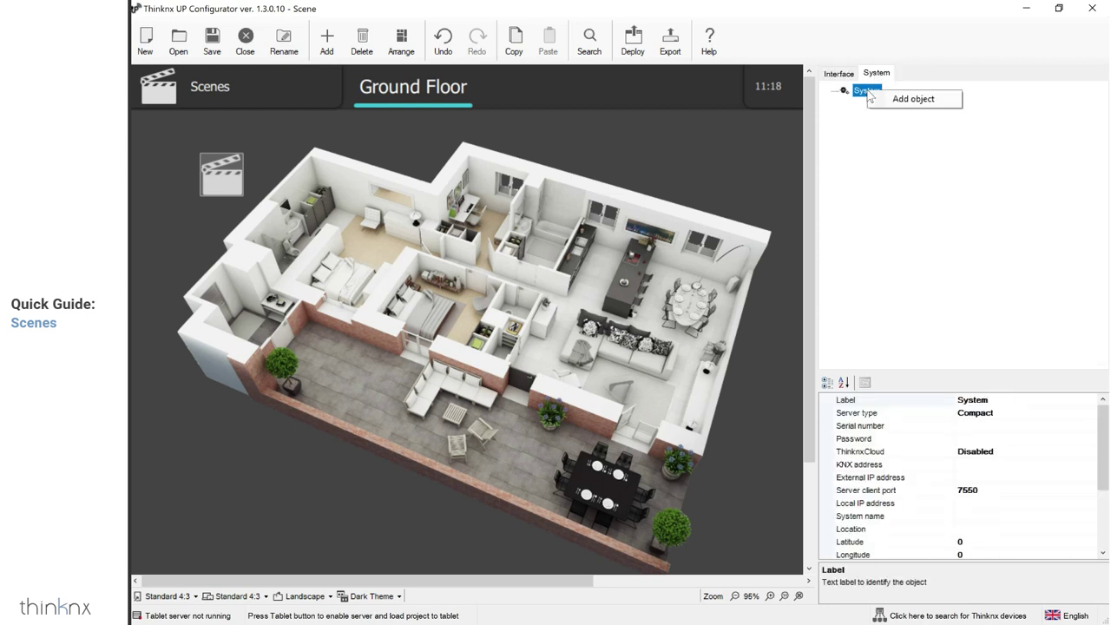
click(881, 98)
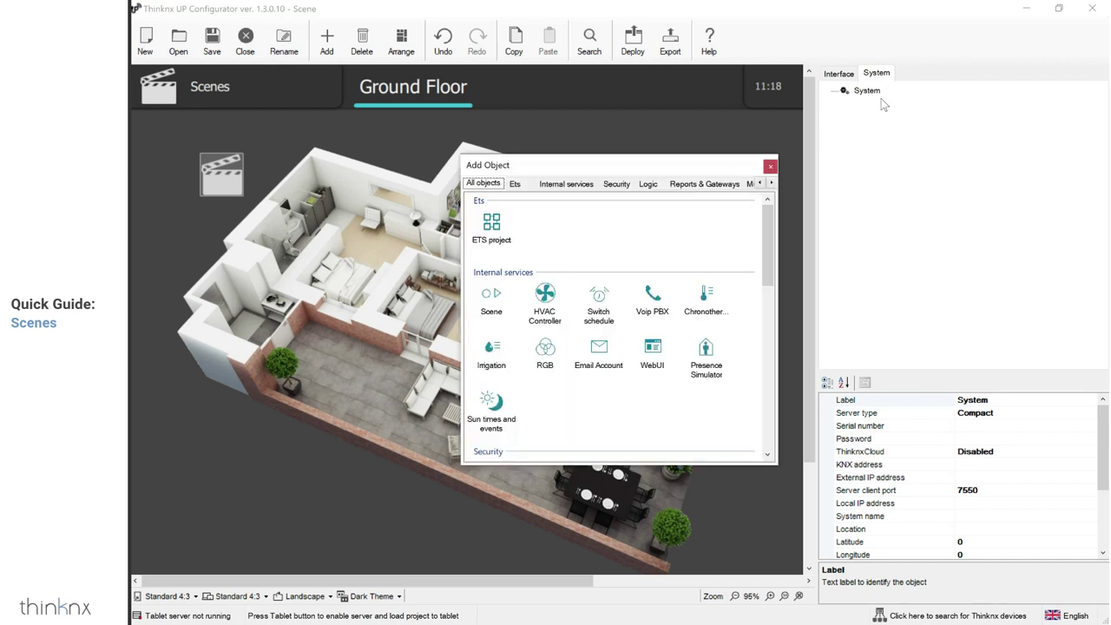
double_click(478, 297)
click(1010, 402)
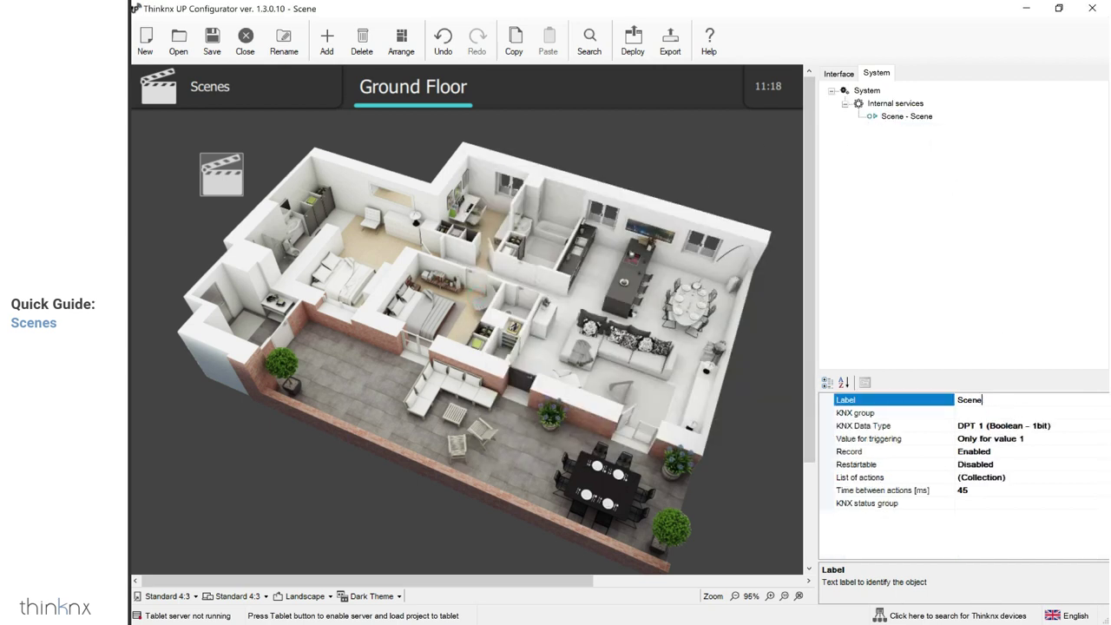
text(Welcome Scene)
key(Tab)
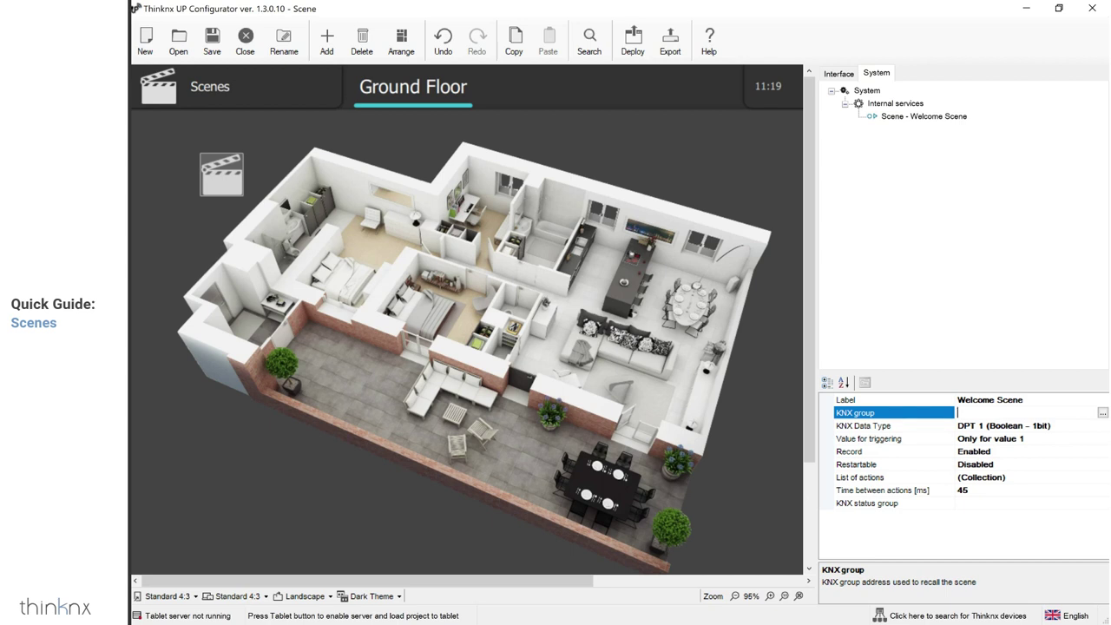
Set the Welcome Scene's KNX data type to DPT 17-18
click(978, 426)
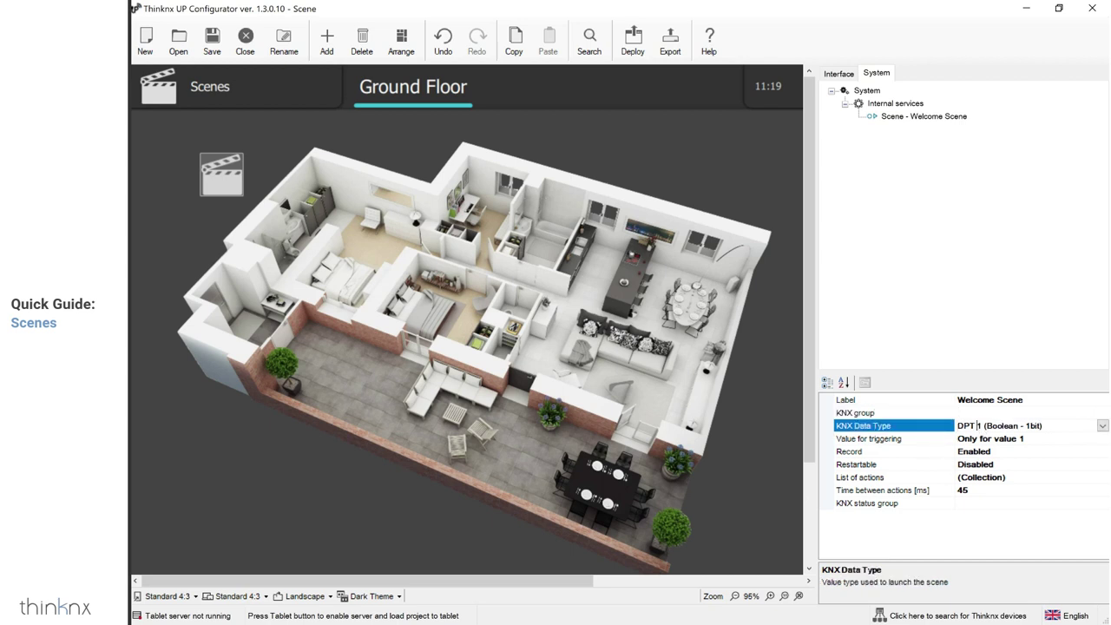
click(1103, 425)
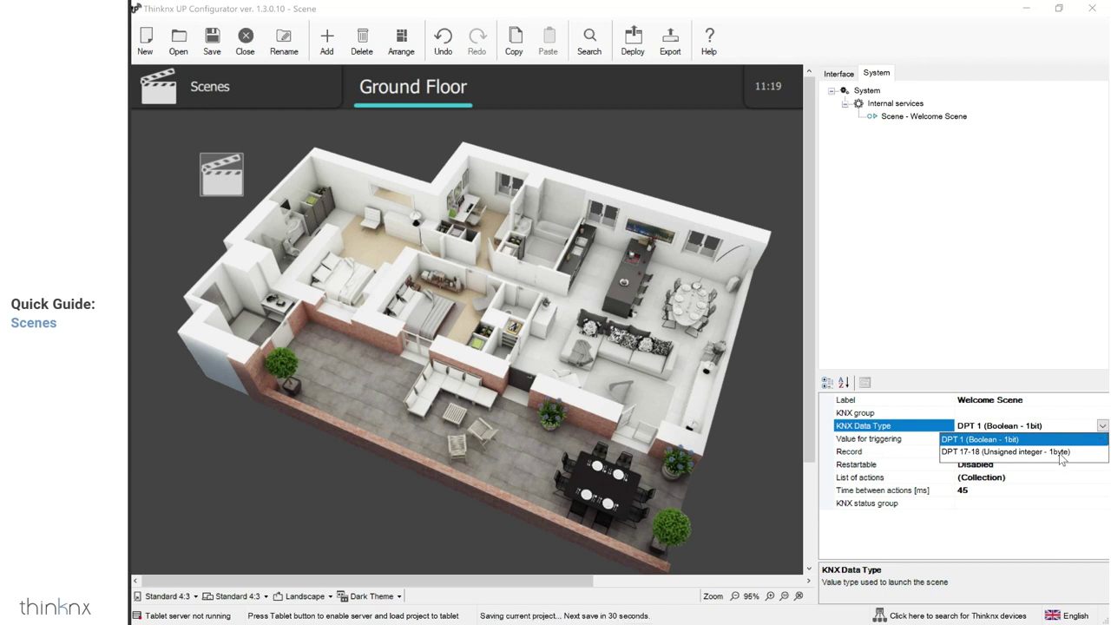
click(1023, 441)
click(1017, 439)
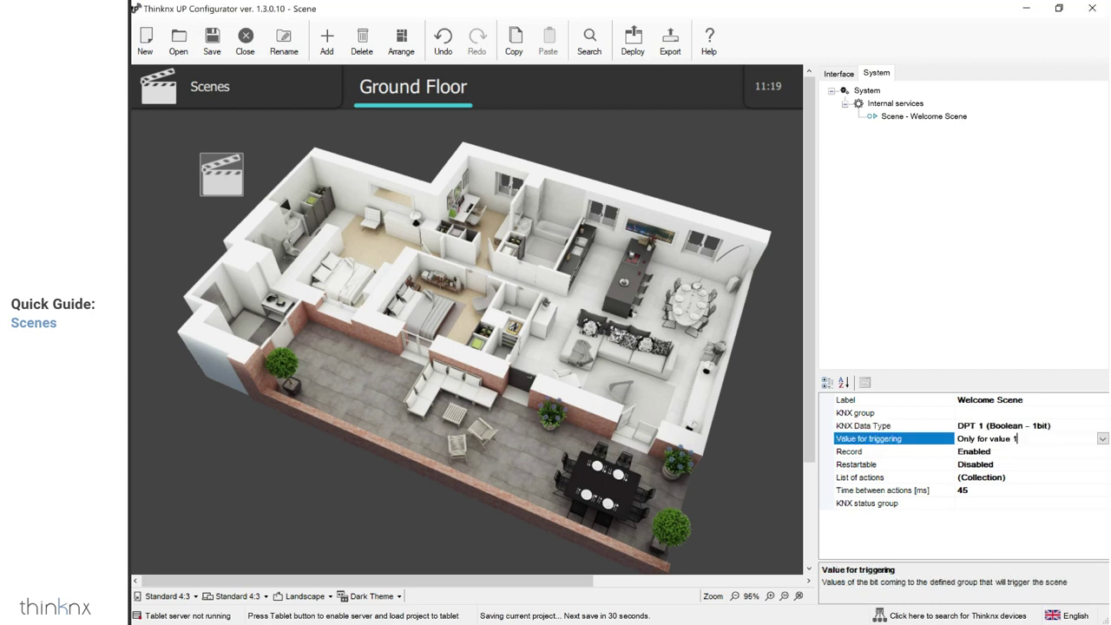
click(1103, 440)
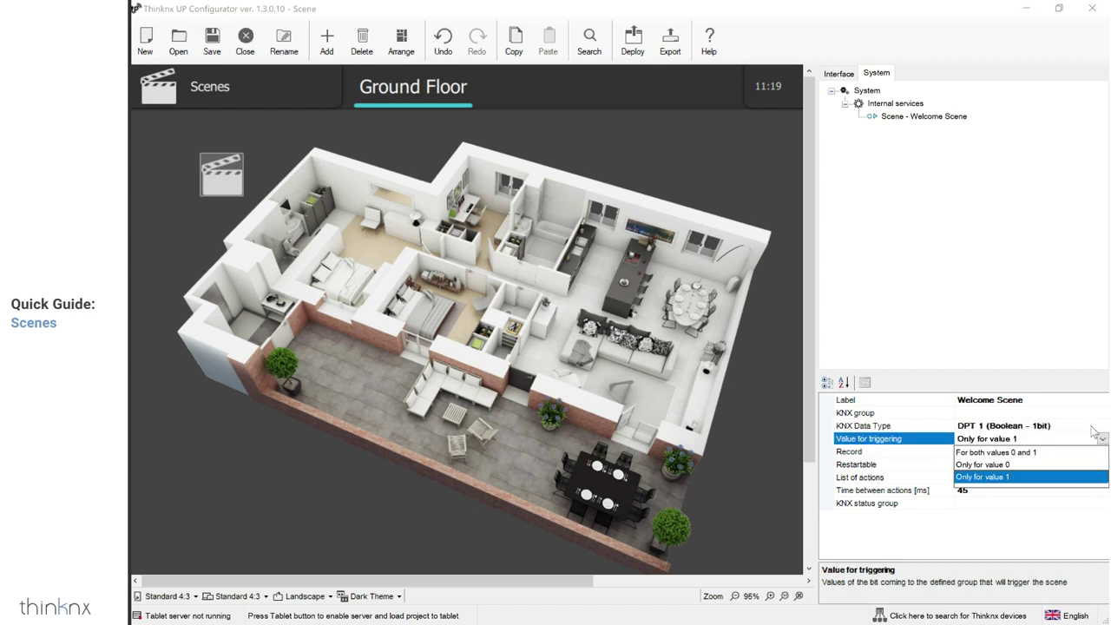
click(1096, 433)
click(1103, 426)
click(1102, 426)
click(1013, 452)
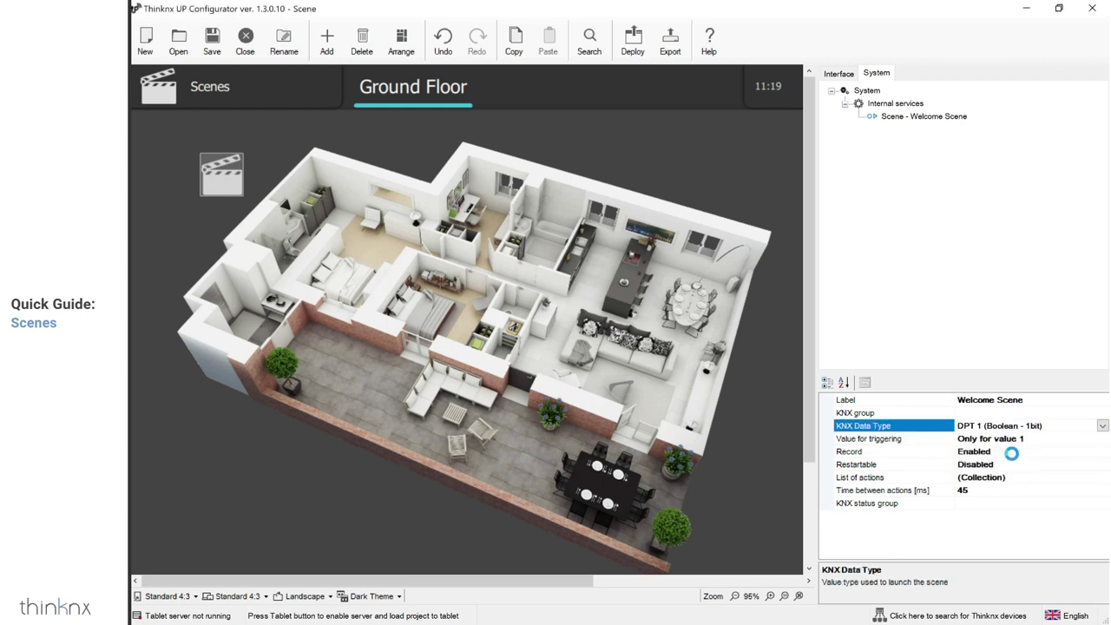
click(960, 438)
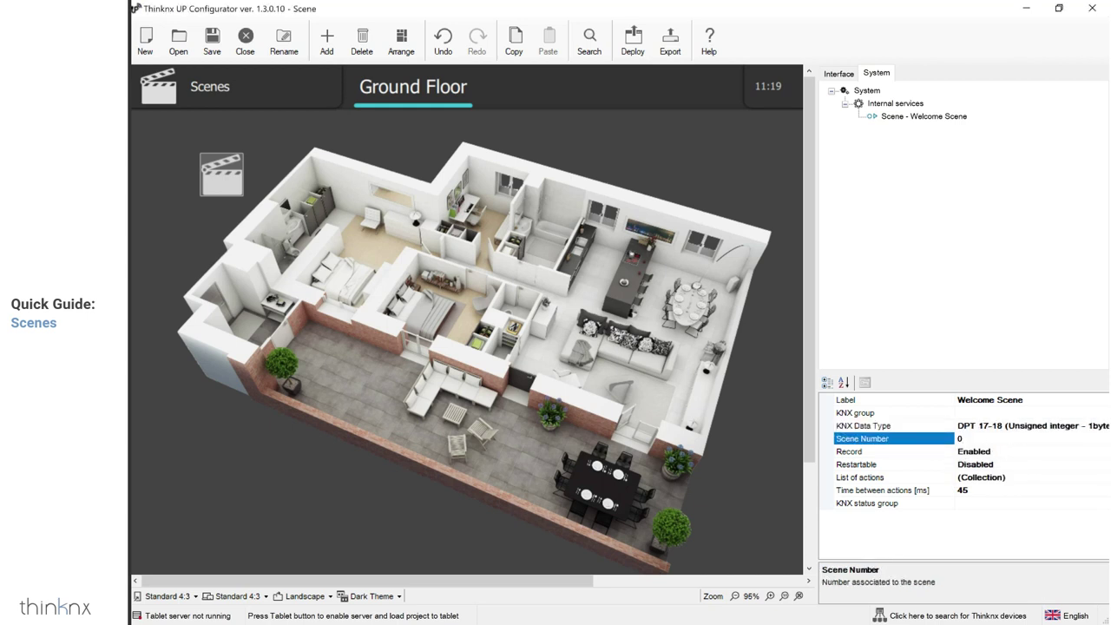
Keep Record enabled and Restartable disabled, then select the List of actions property
click(1025, 450)
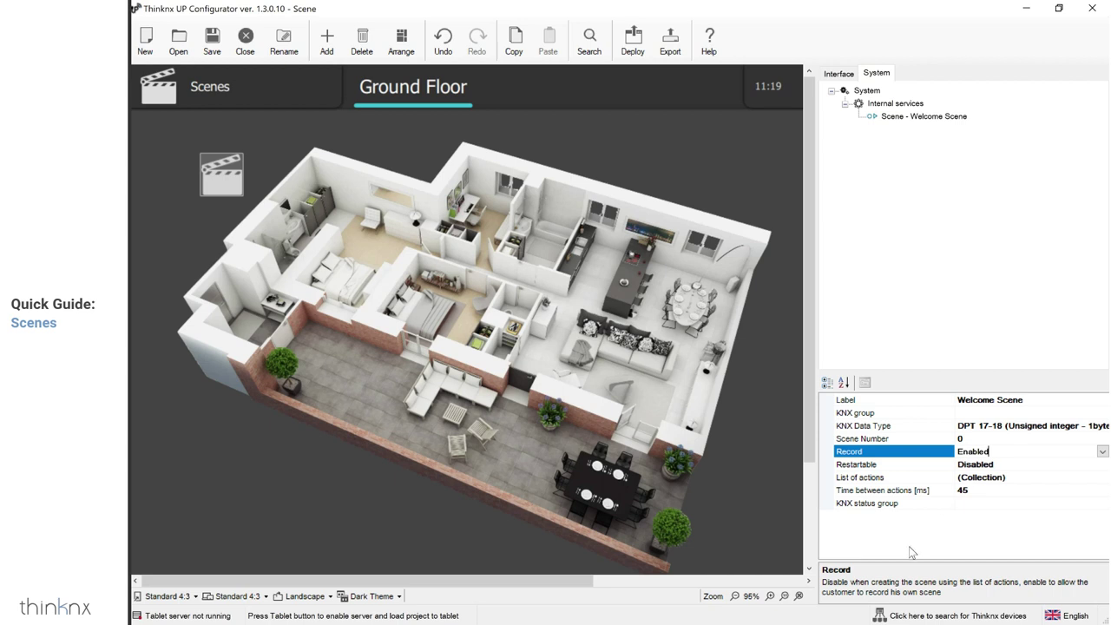
click(1102, 452)
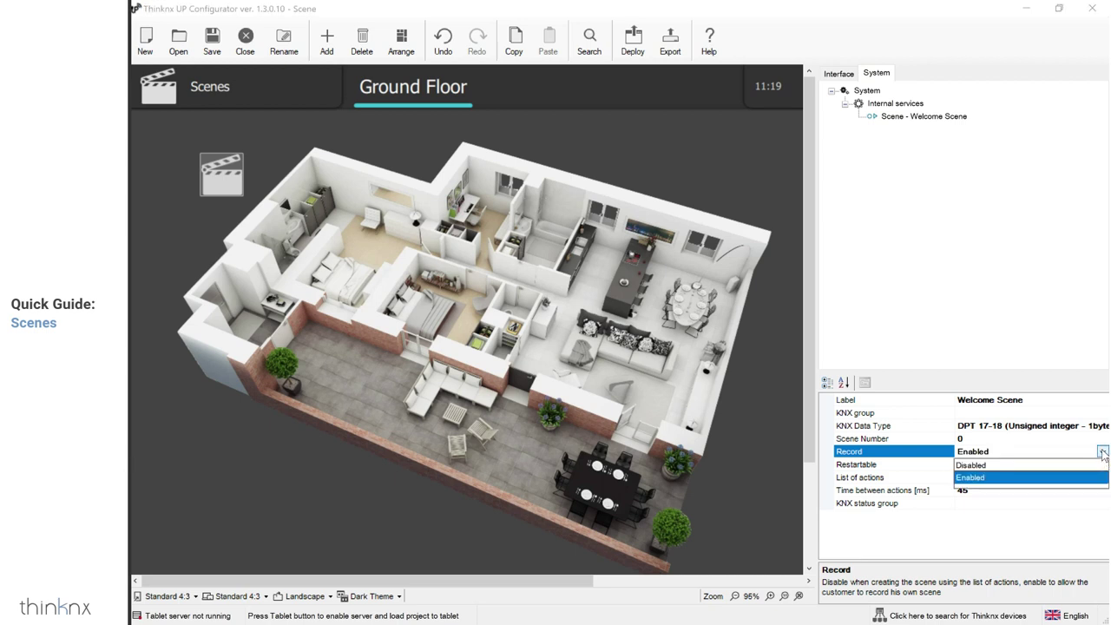
click(1103, 453)
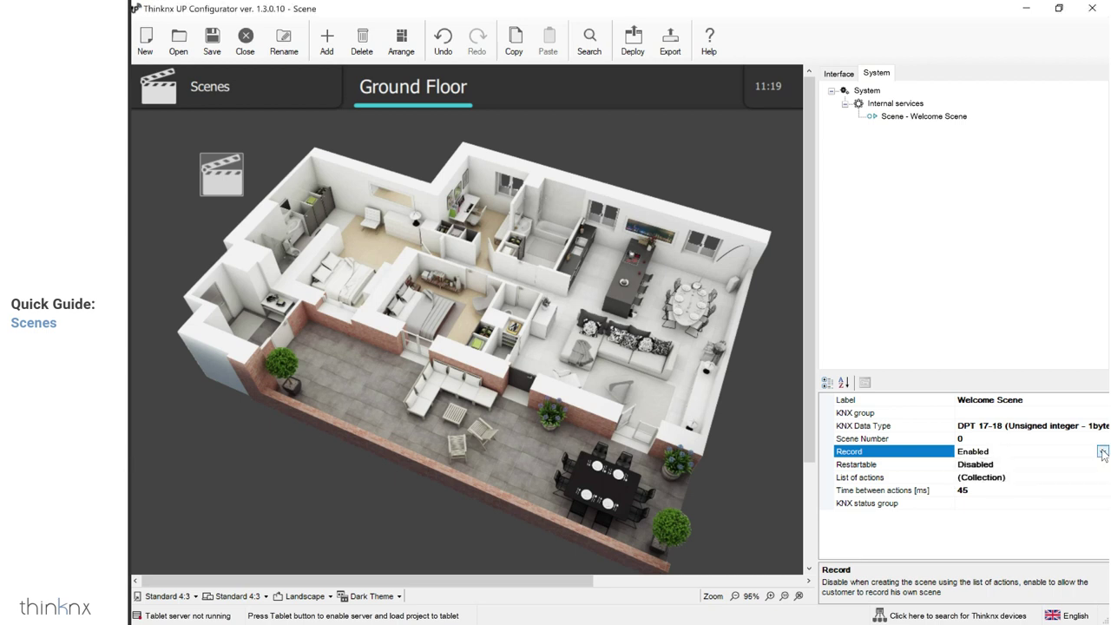
click(1032, 477)
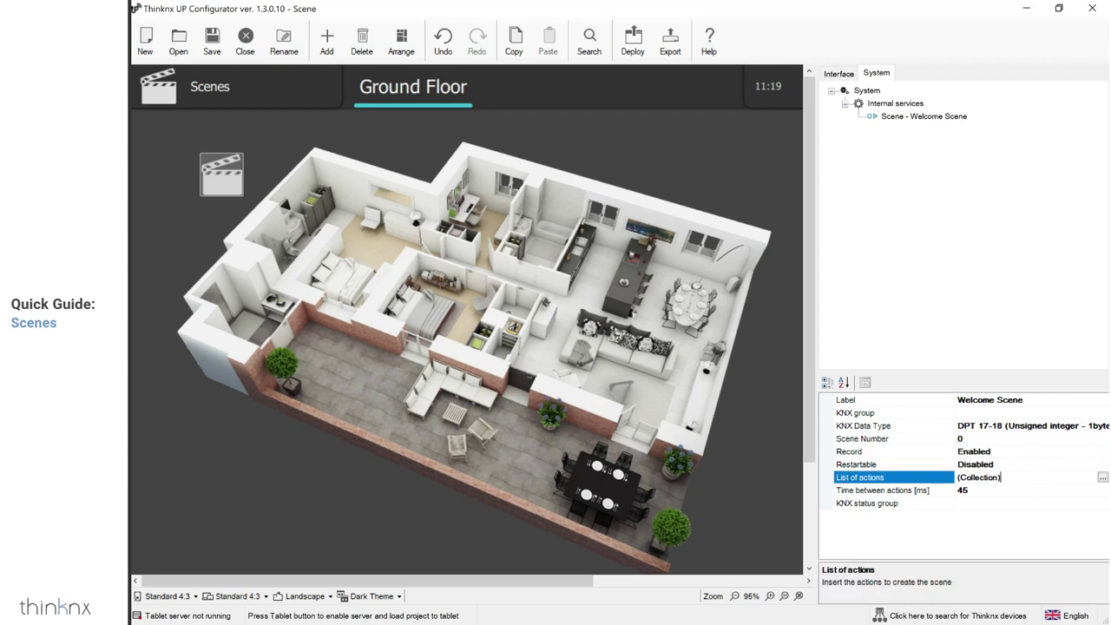
click(1027, 464)
click(1103, 464)
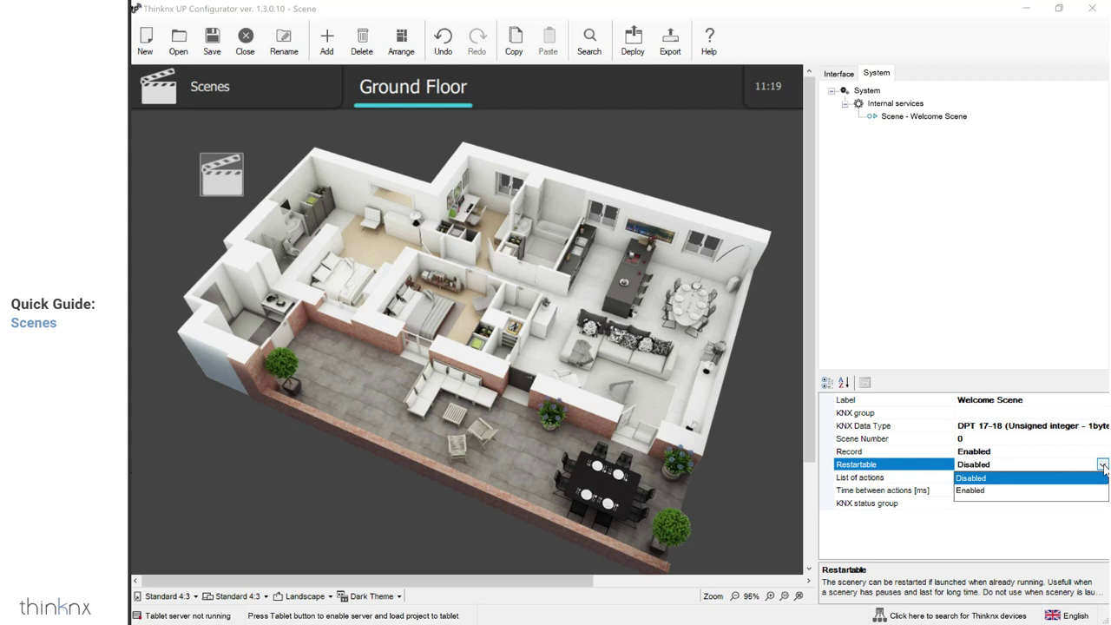
click(1103, 466)
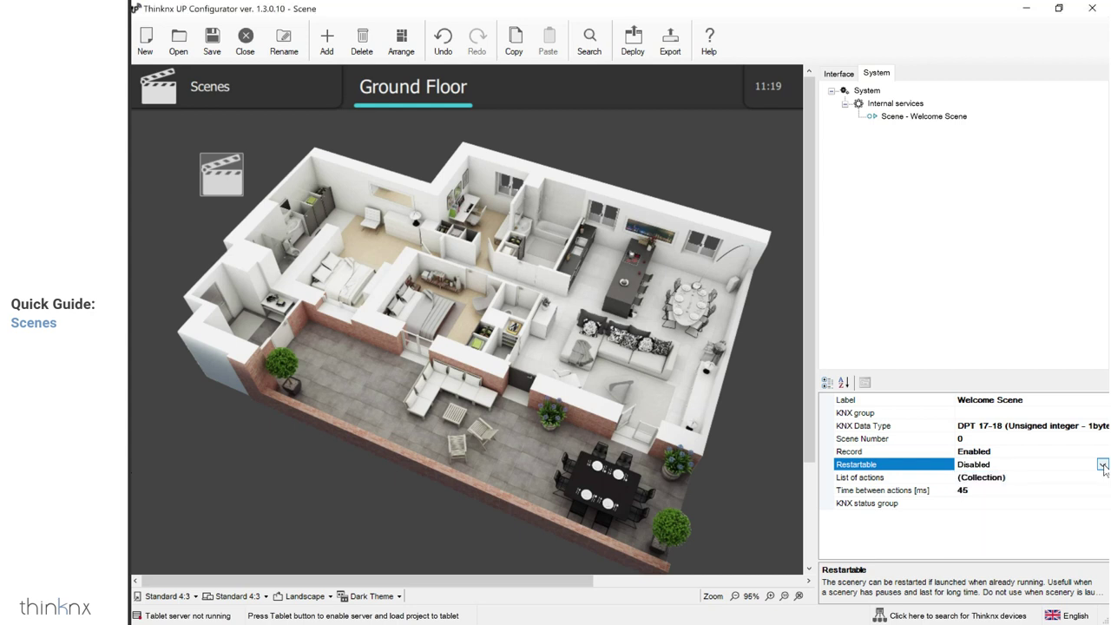
click(1066, 479)
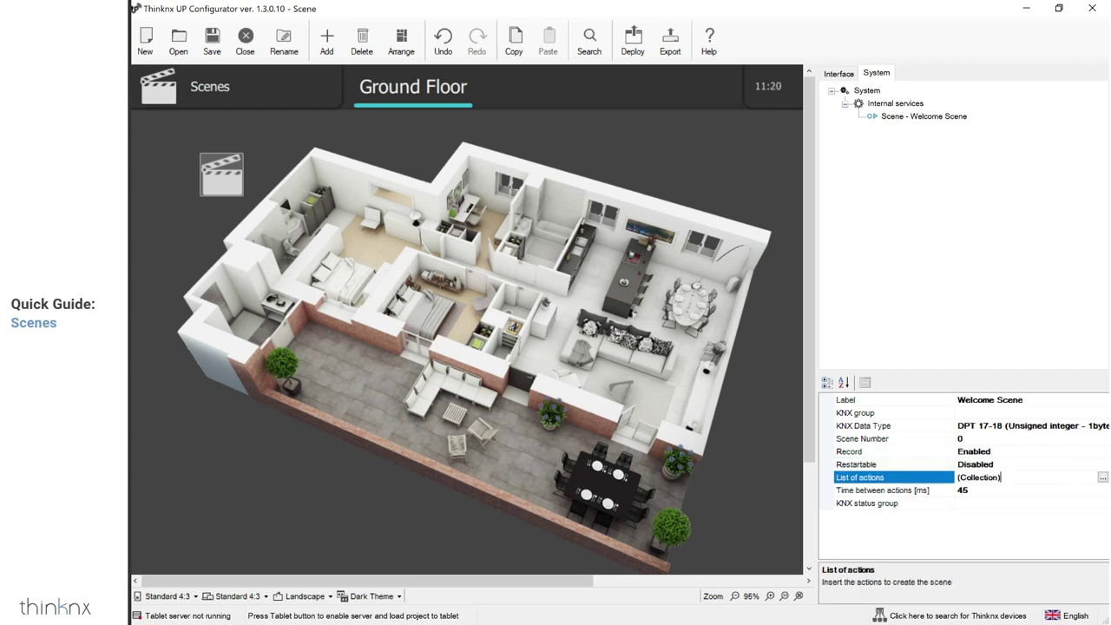
Add a new scene action named 'Light Kitchen'
click(1103, 478)
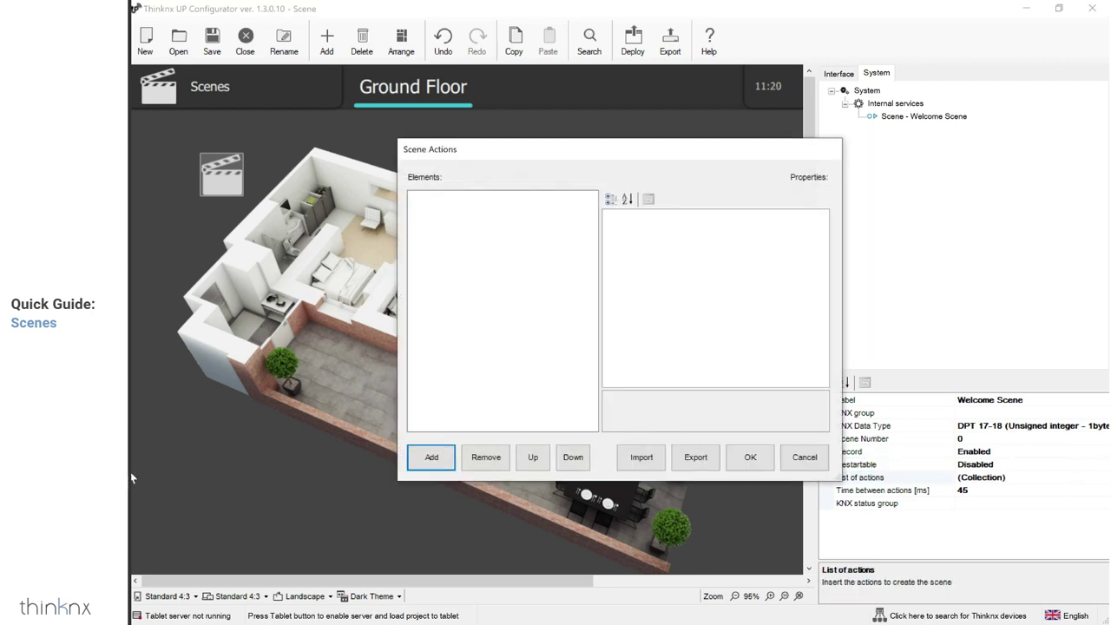
click(432, 453)
click(465, 202)
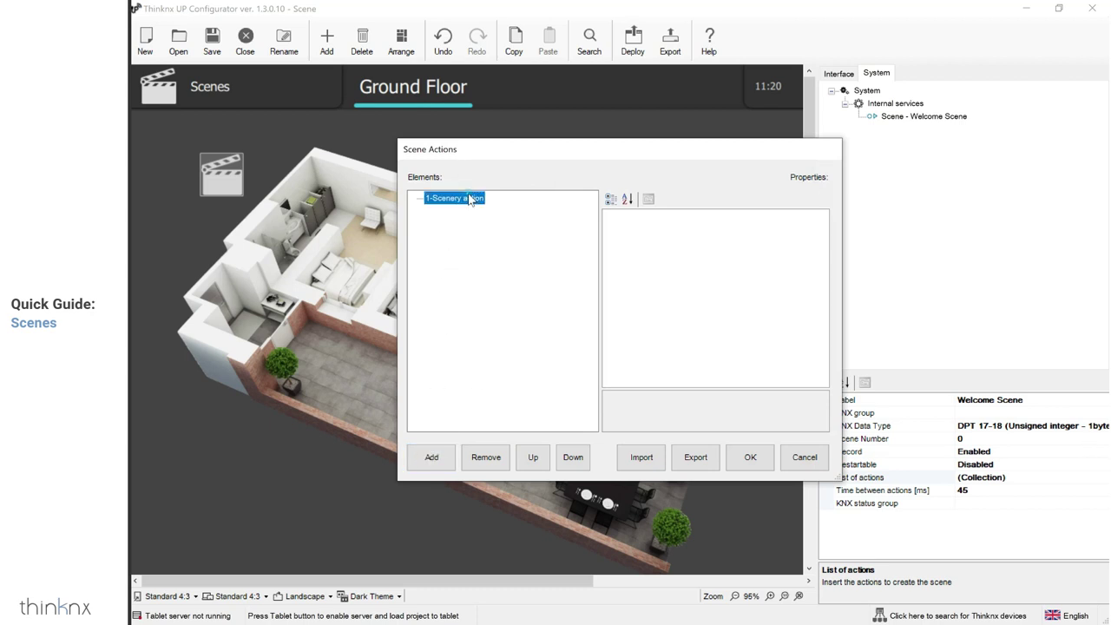
click(713, 216)
text(Light Kitchen)
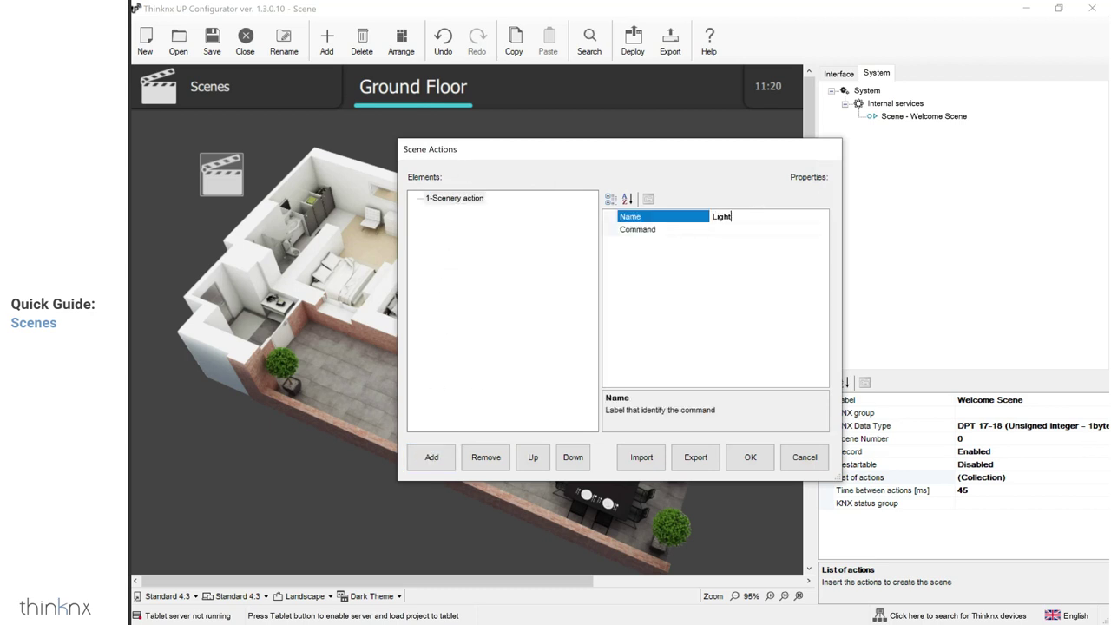
click(770, 233)
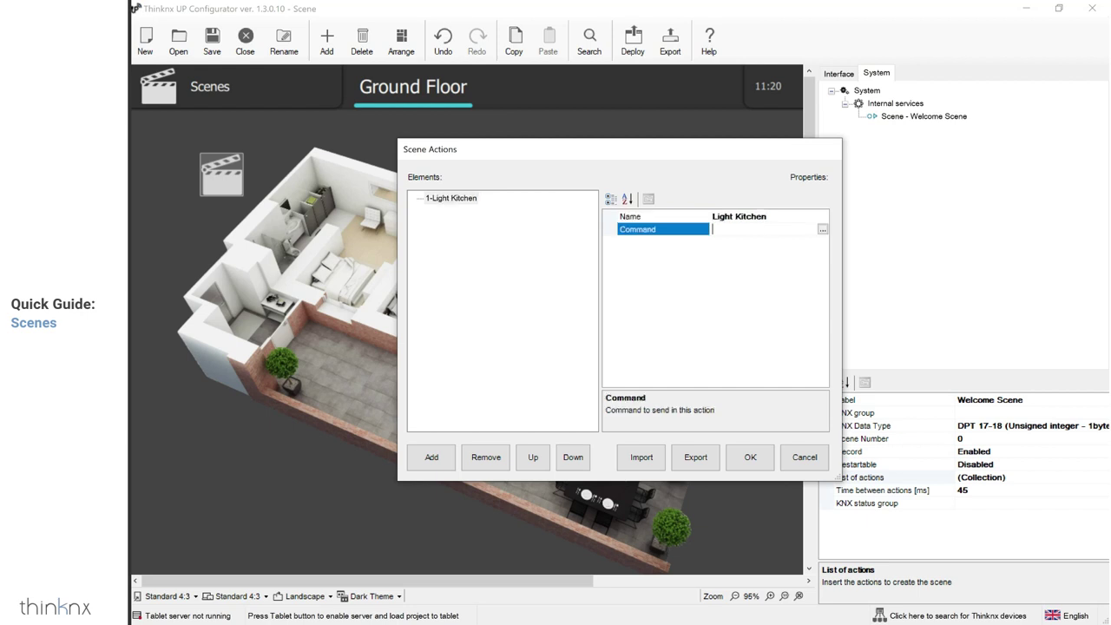
Make Light Kitchen send KNX bit value 1 to group 0/0/1, then confirm the scene actions
click(822, 229)
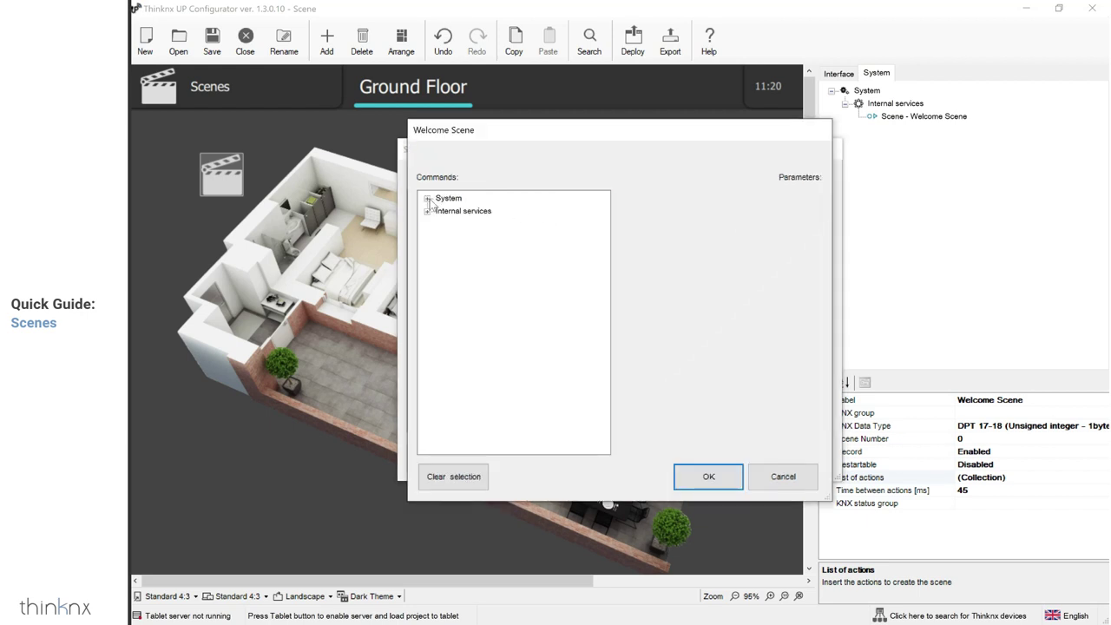
click(426, 198)
click(467, 212)
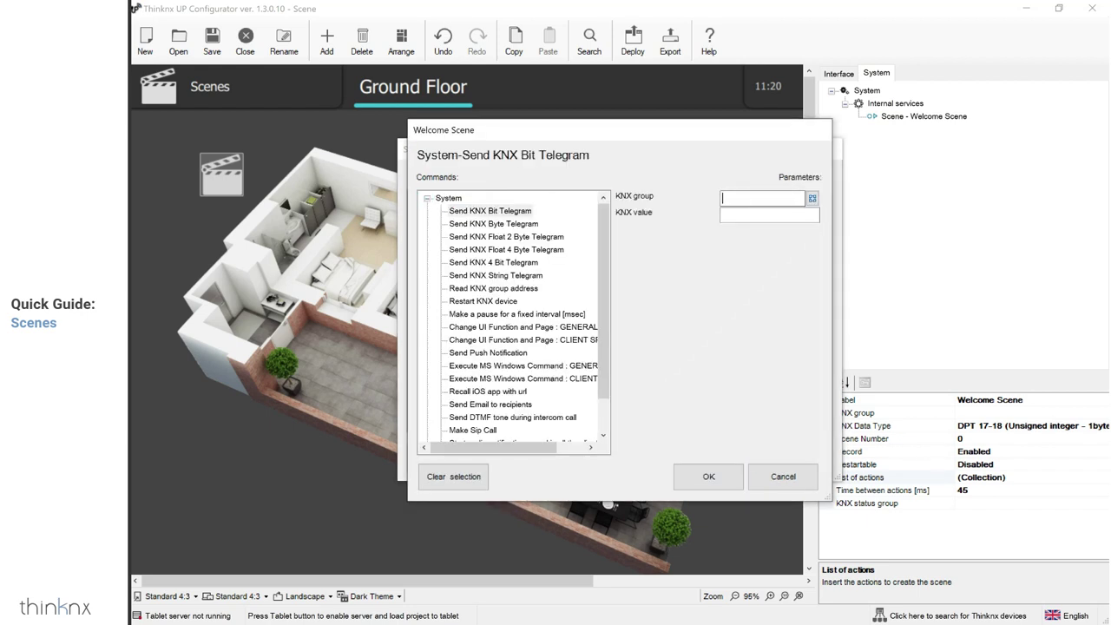
text(0/0/1)
key(Tab)
text(1)
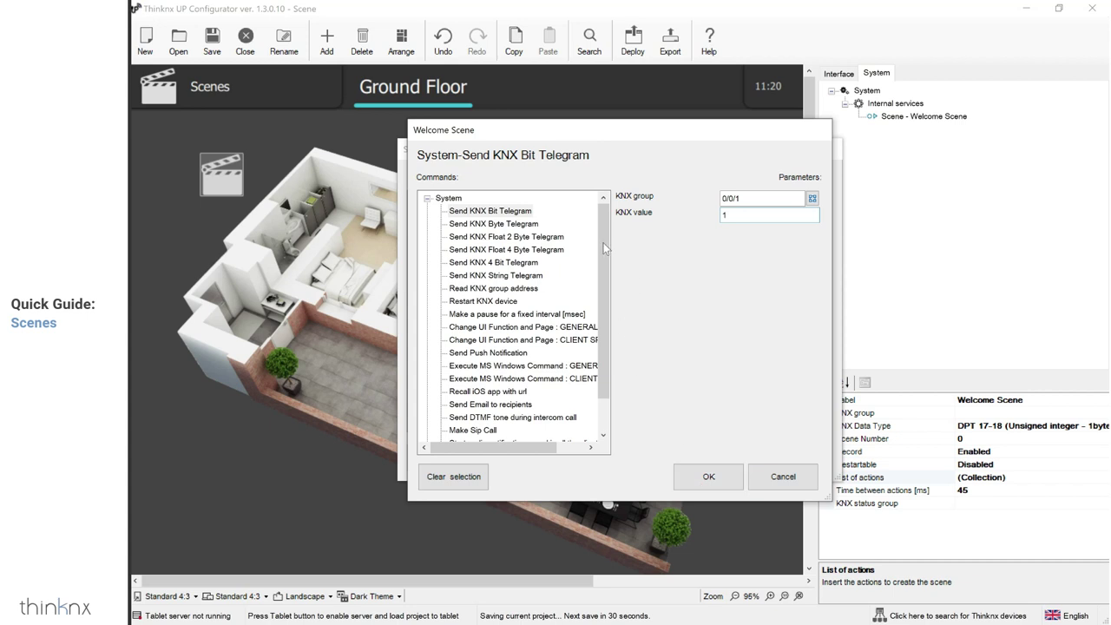
drag(600, 249, 599, 303)
click(708, 477)
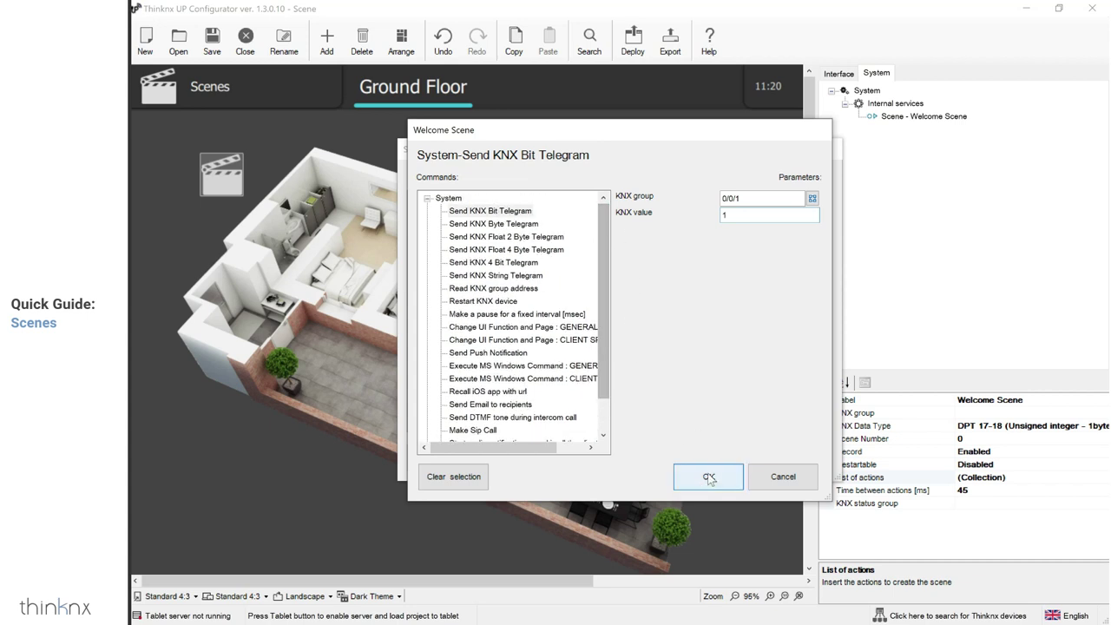
click(477, 230)
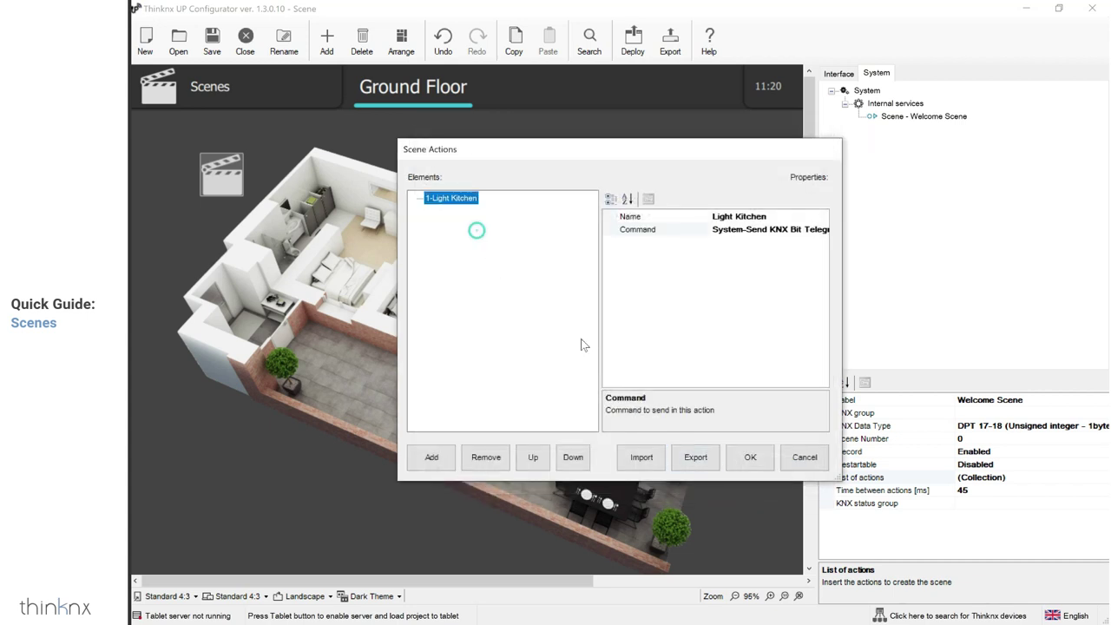
click(751, 456)
Select the floor-plan scene button and set its Scenery object to Welcome Scene
click(1084, 493)
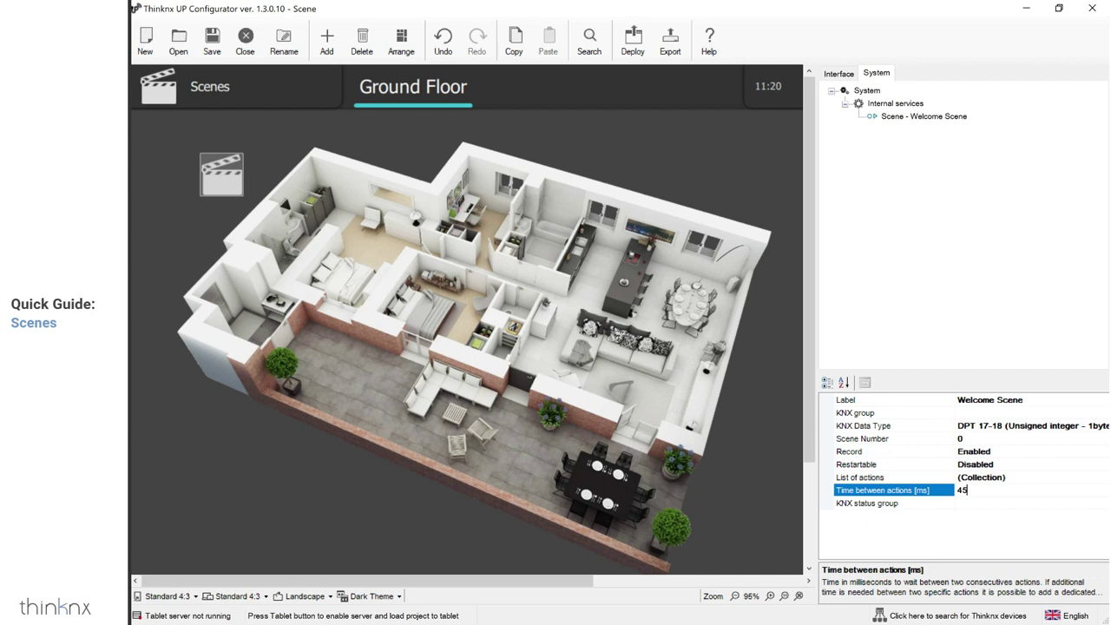
click(984, 501)
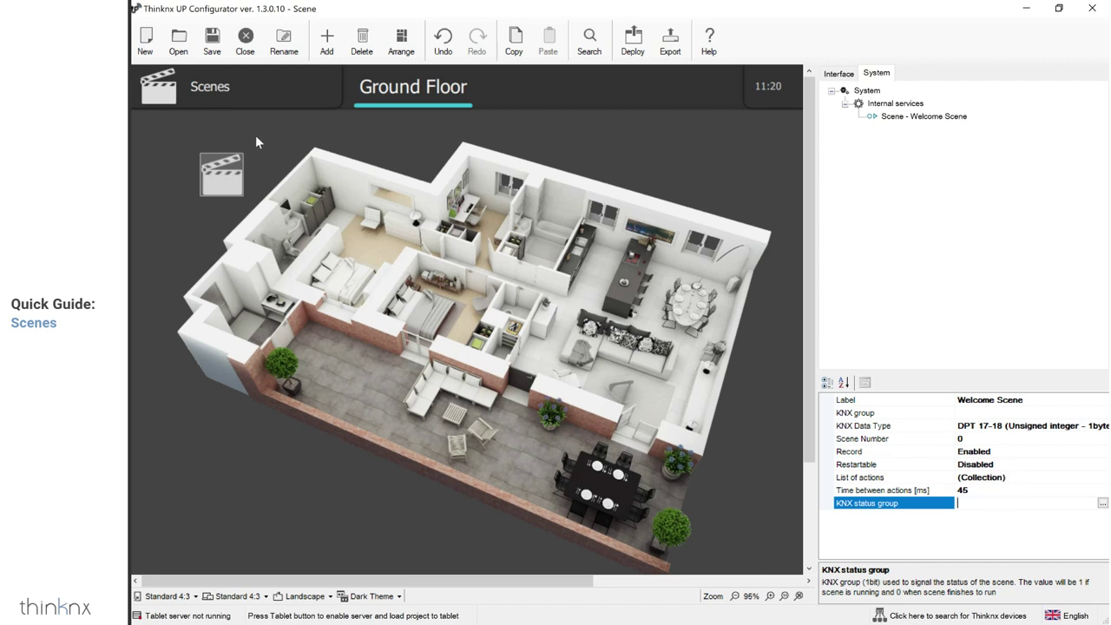
click(221, 178)
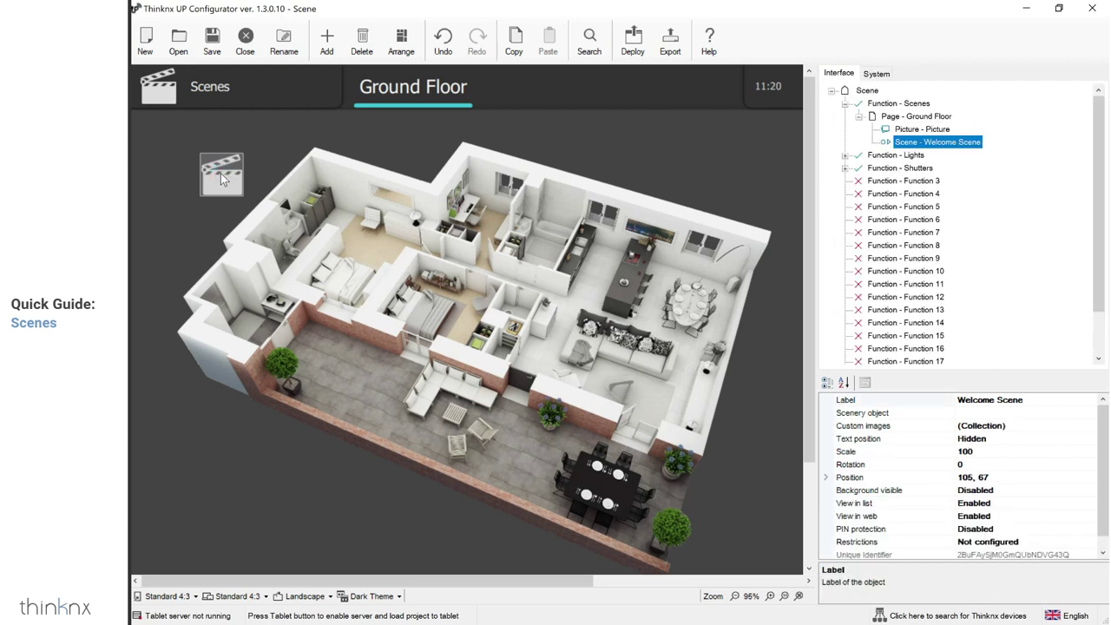
click(1062, 414)
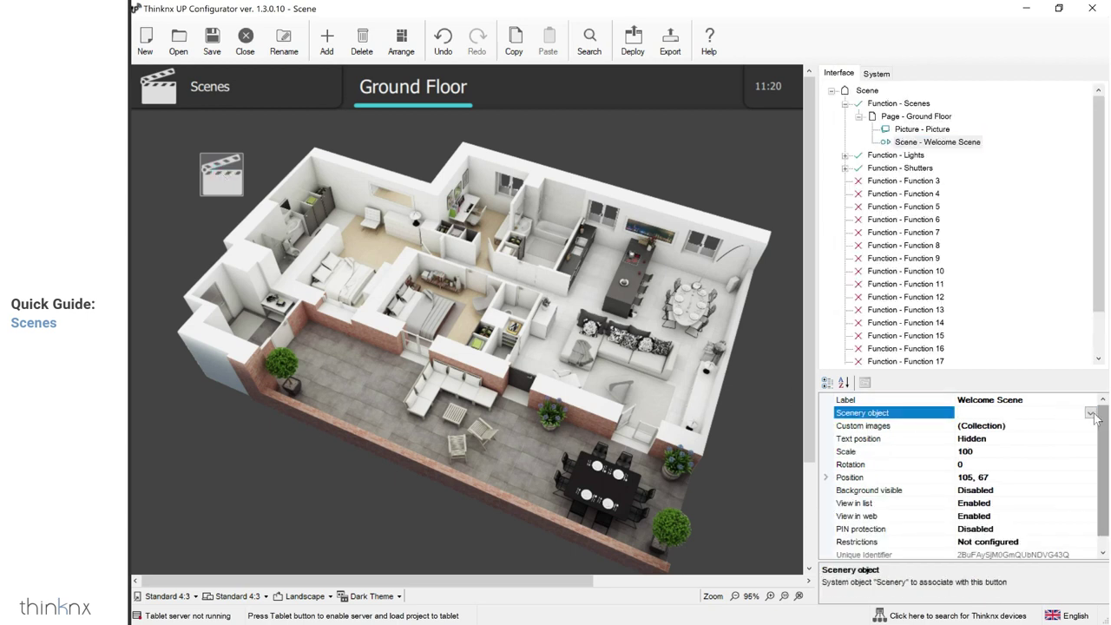
click(1090, 415)
click(987, 431)
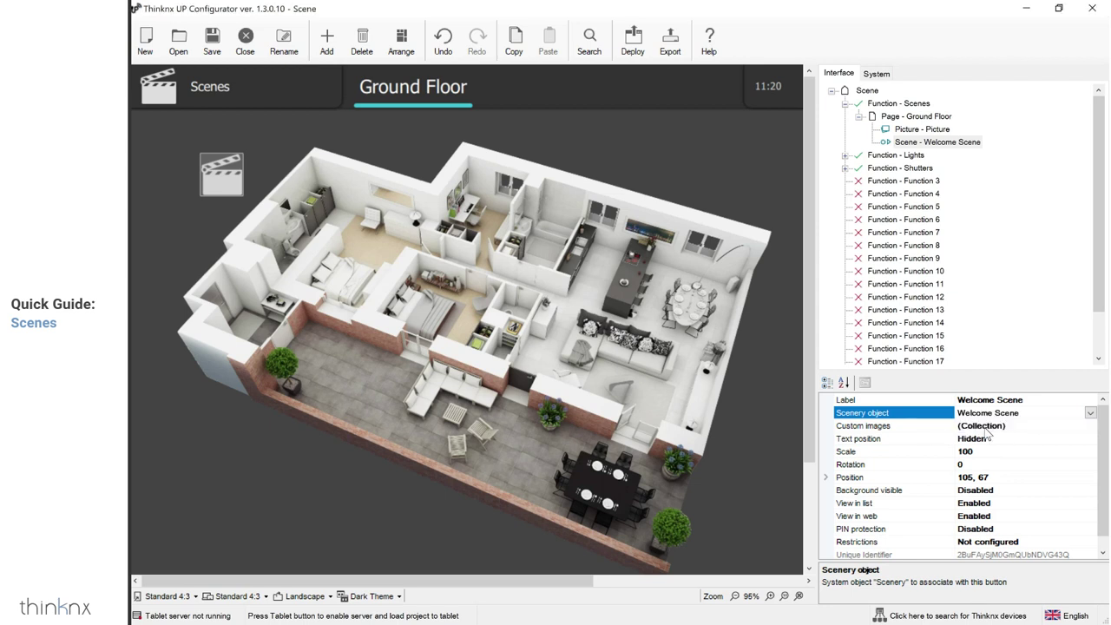
Change the button's Text position from Hidden to Top, leaving custom images unchanged
click(1091, 425)
click(1091, 426)
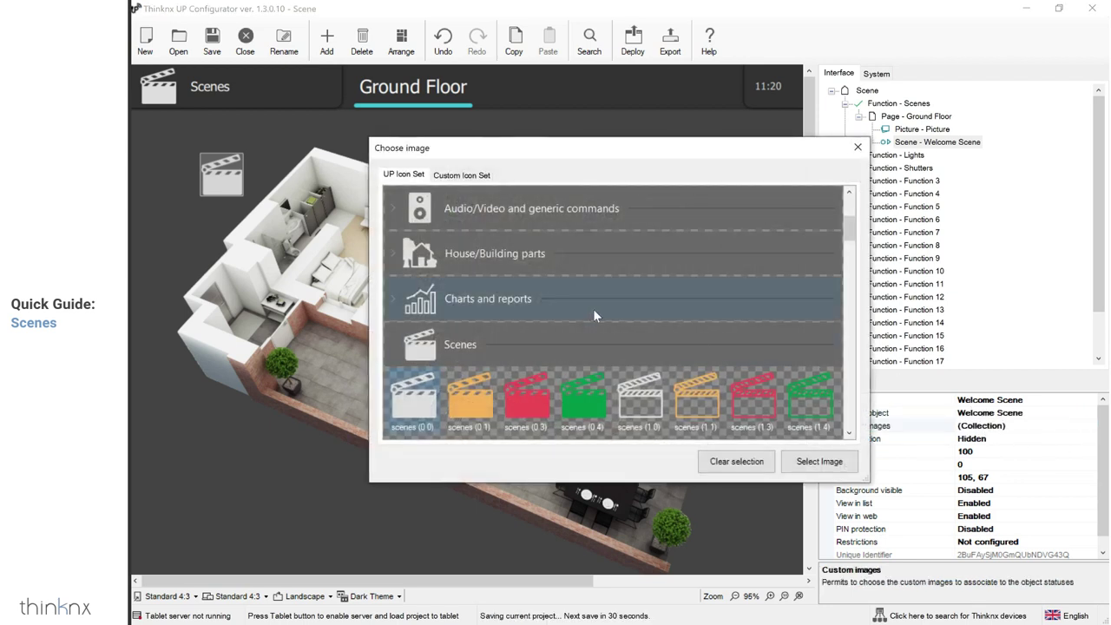
scroll(495, 343, down, 5)
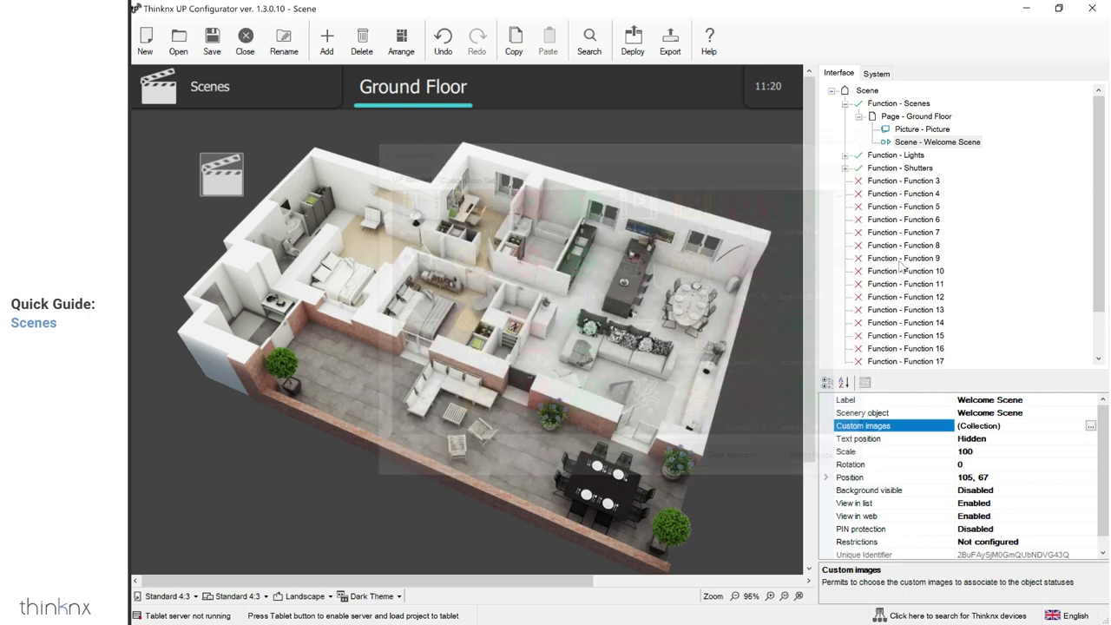
click(858, 148)
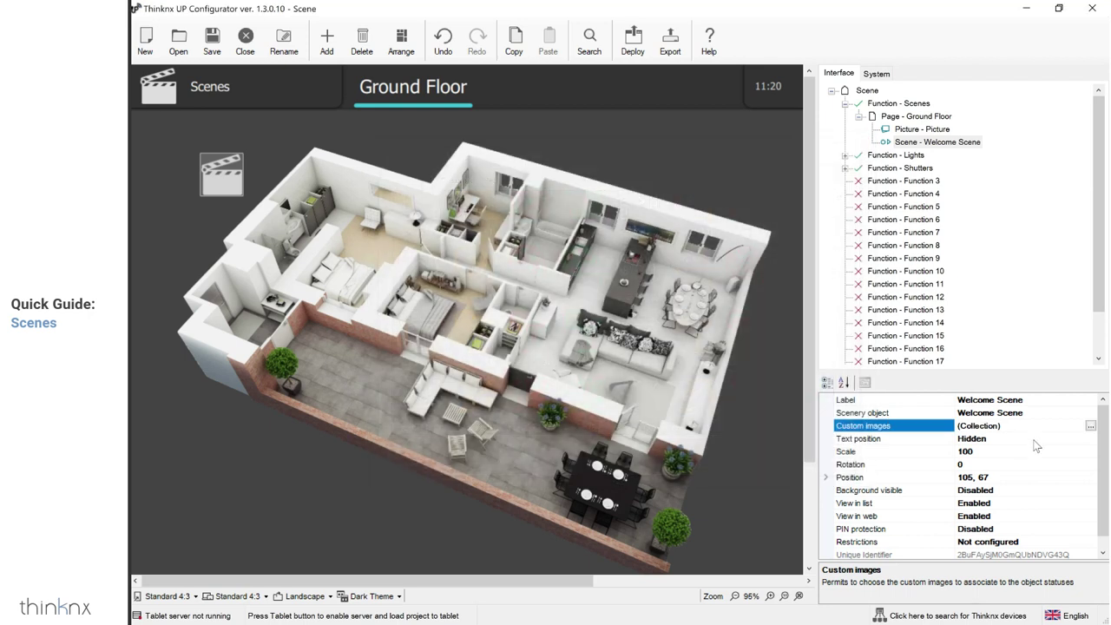
click(1092, 439)
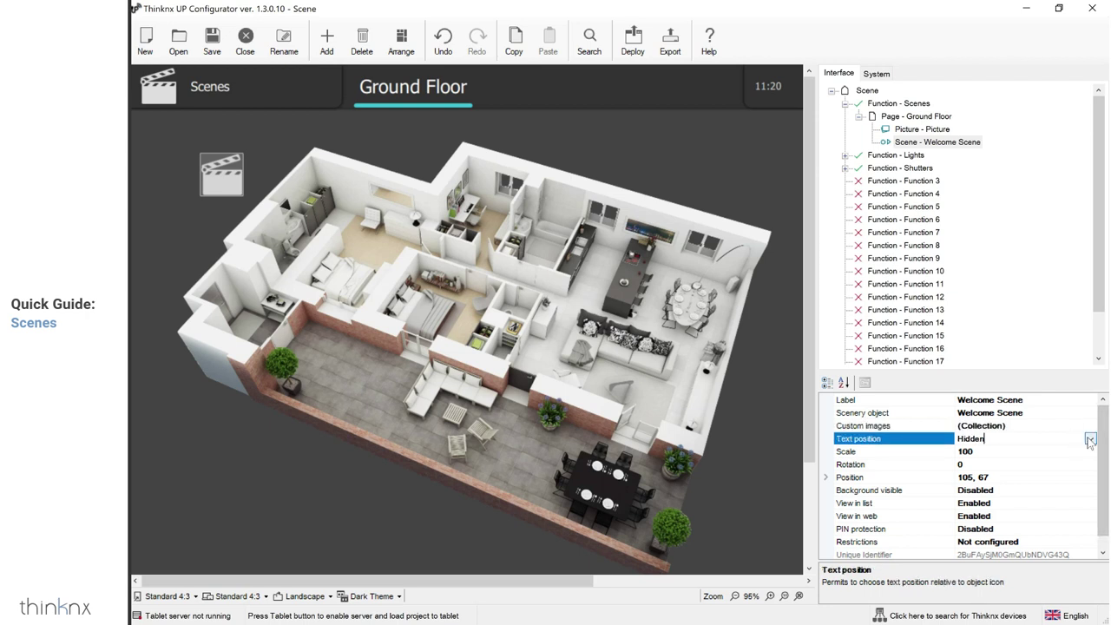
click(1090, 440)
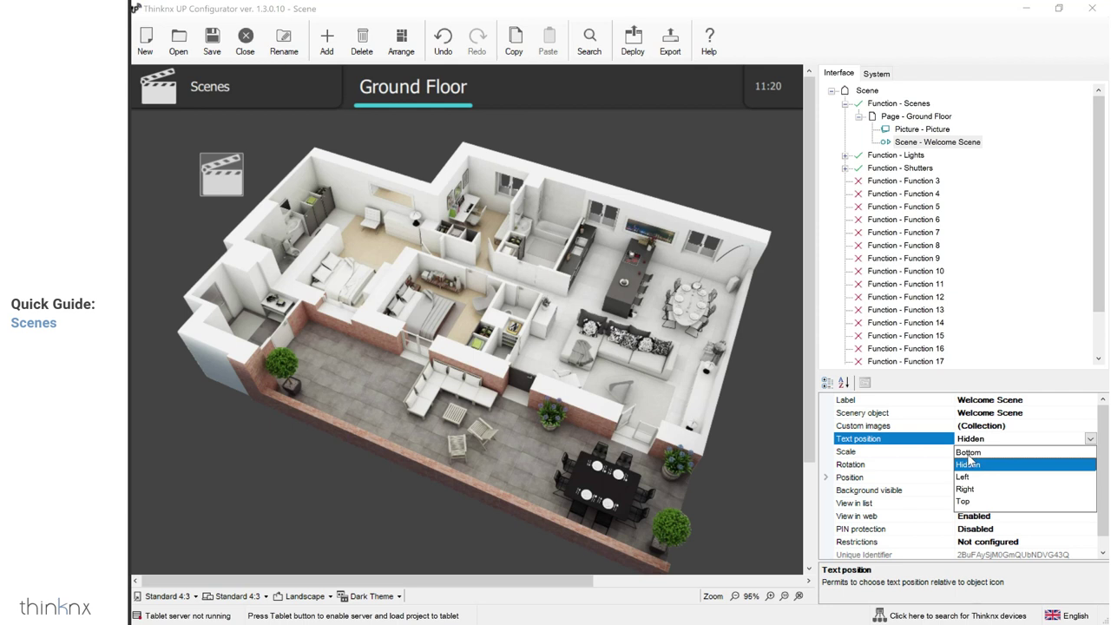
click(964, 502)
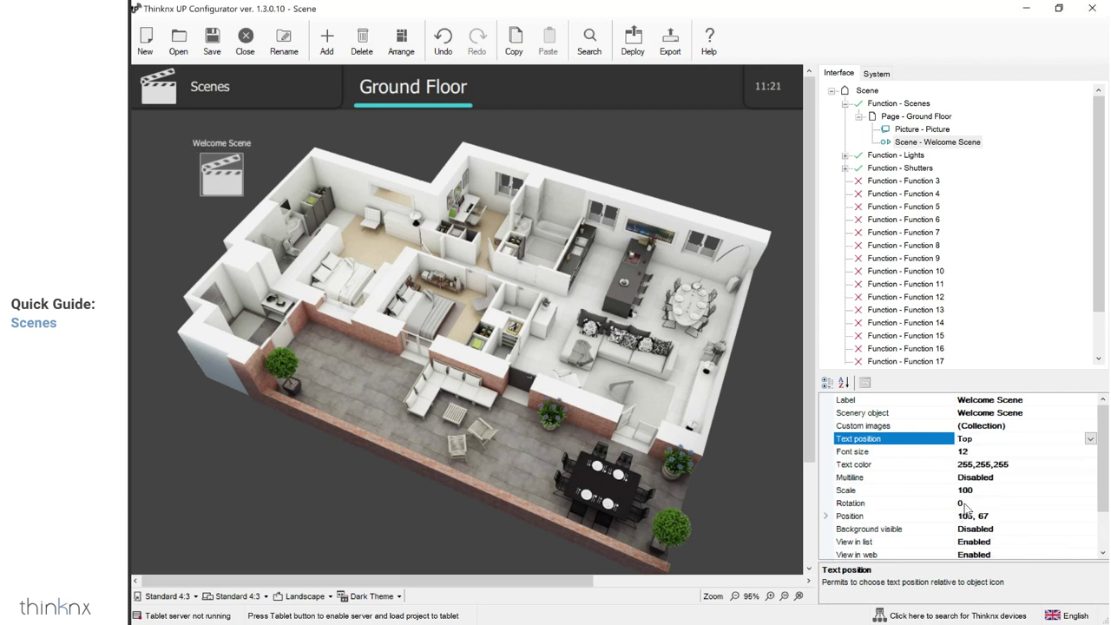
click(1090, 439)
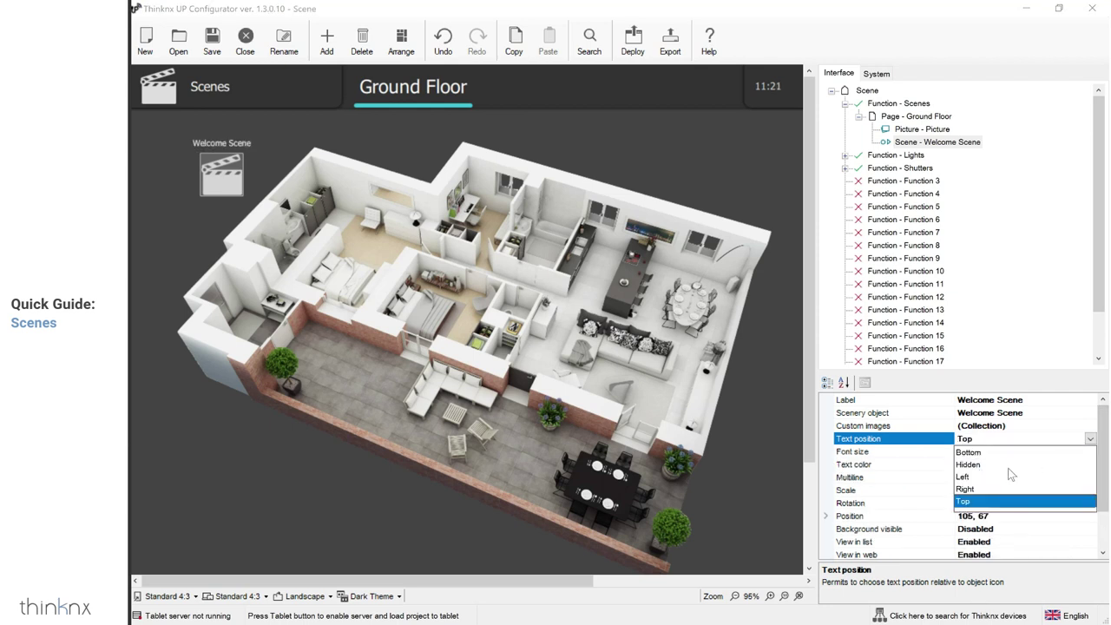
Set the Welcome Scene button's Background visible property to Enabled
click(132, 427)
scroll(132, 427, down, 1)
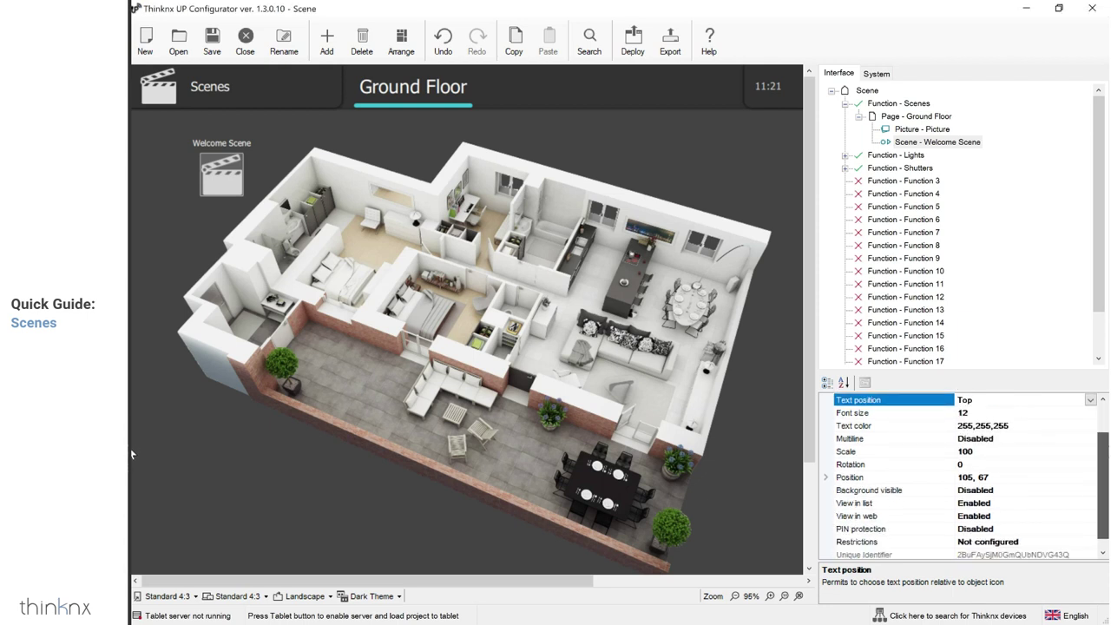
click(1033, 451)
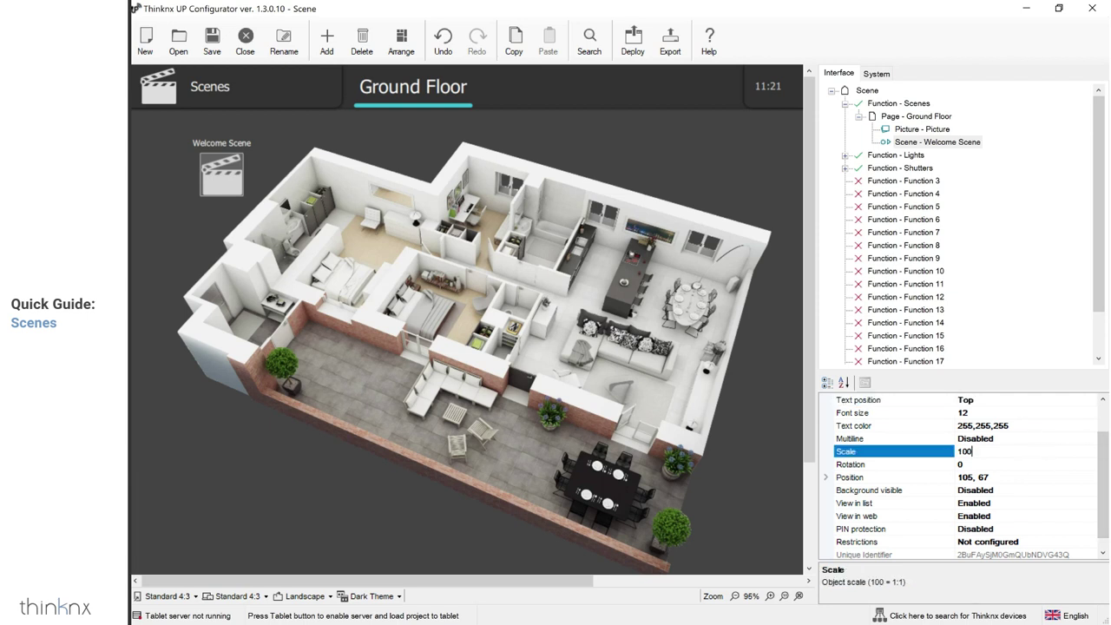
click(1039, 479)
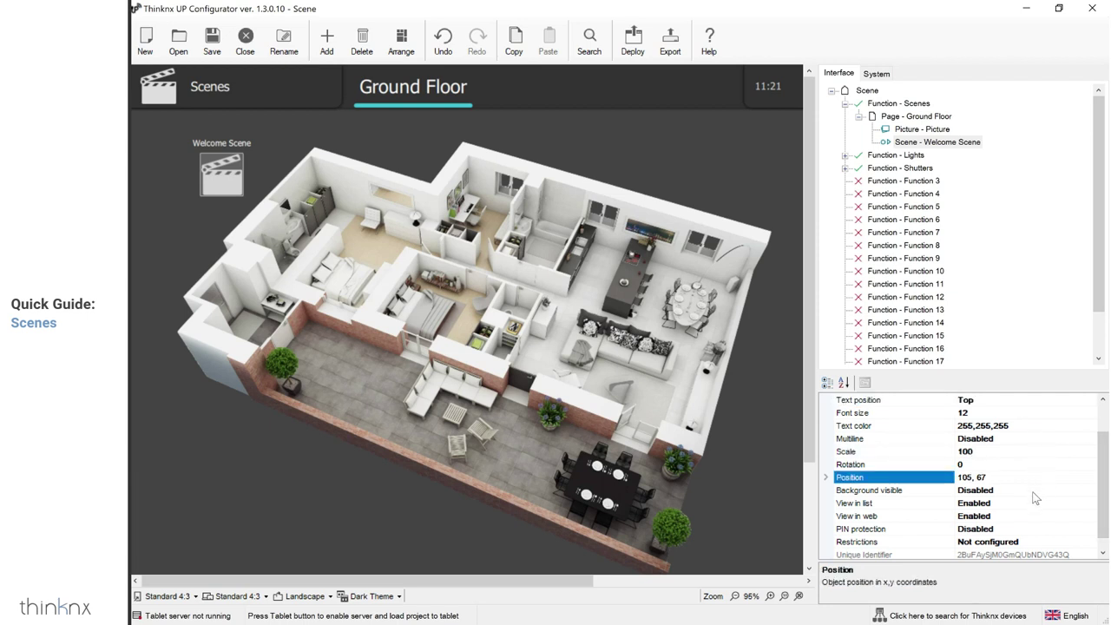
click(1032, 491)
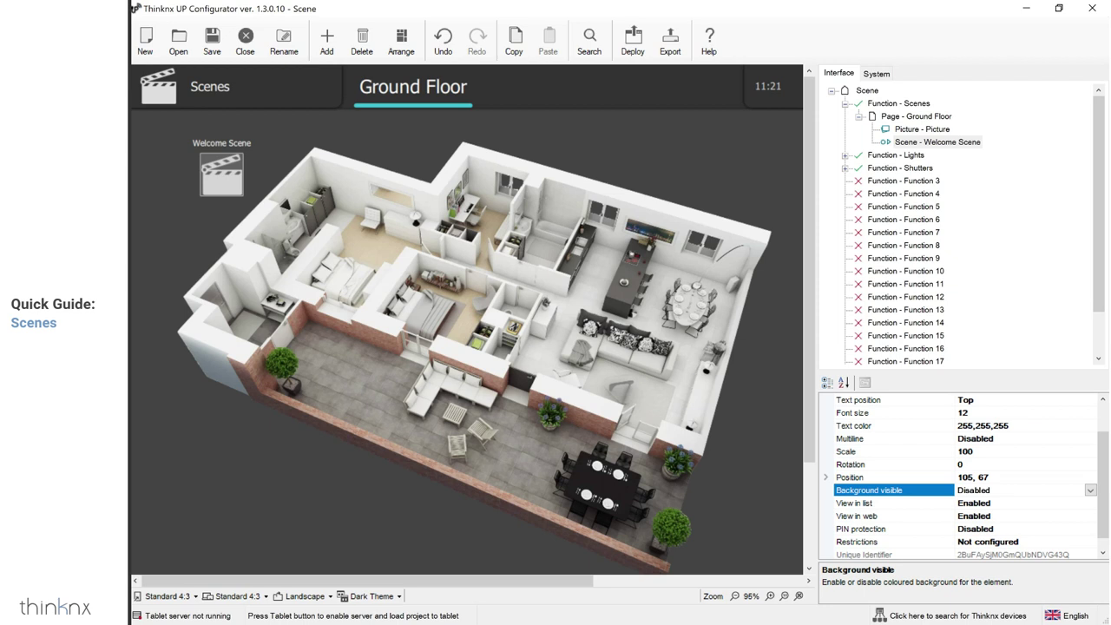
double_click(975, 490)
Review the view in list, PIN protection and access restriction settings, then save the project
drag(1106, 473, 1106, 490)
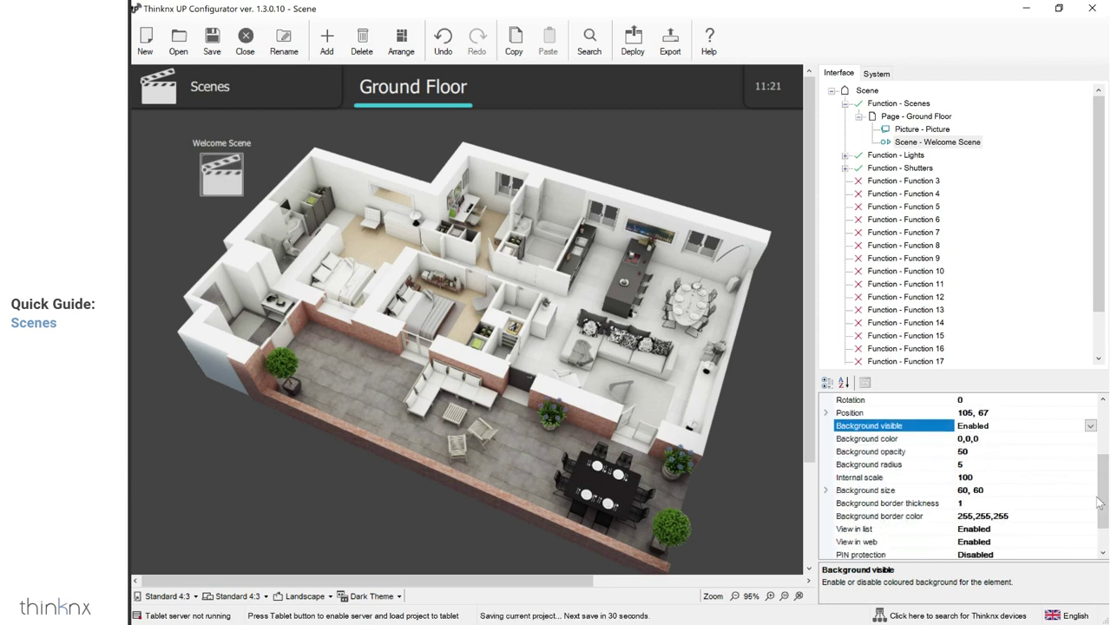
drag(1099, 502, 1099, 519)
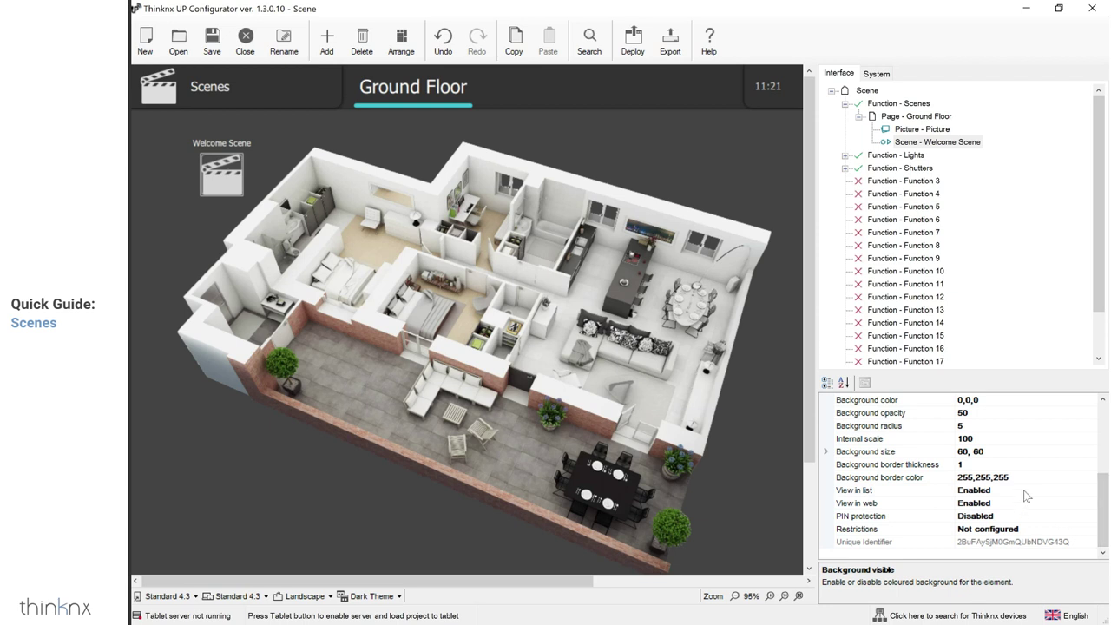
click(989, 491)
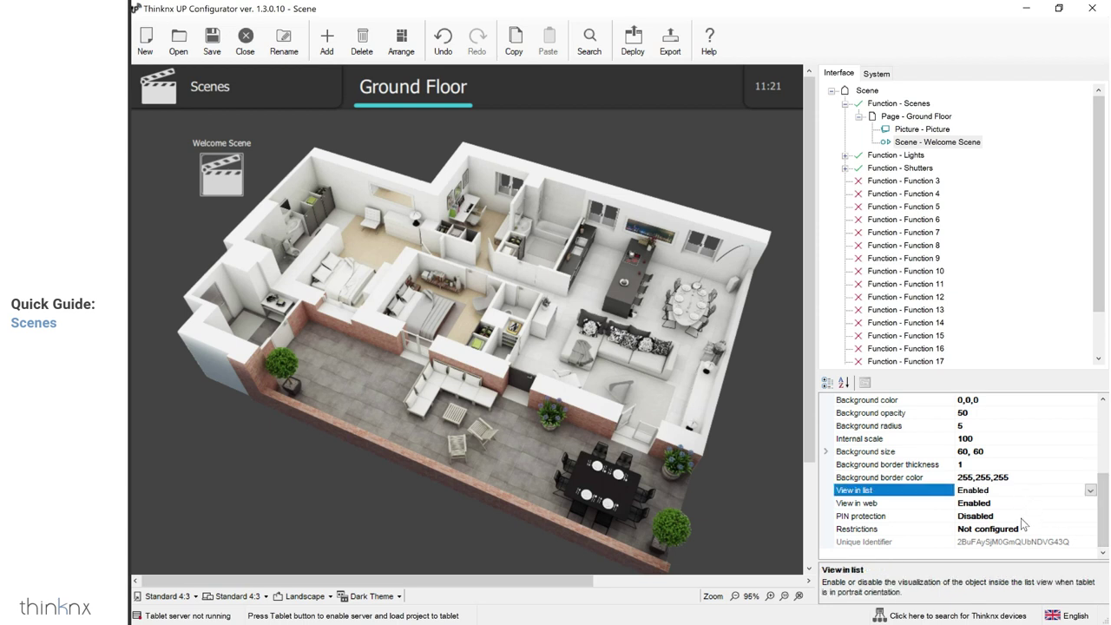
click(1021, 517)
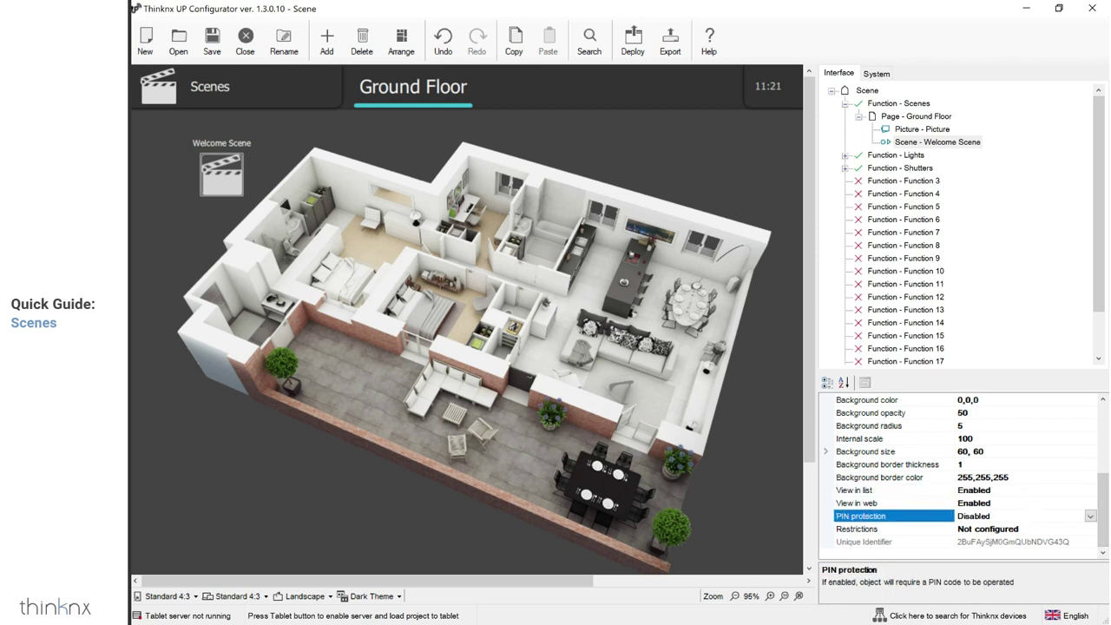
click(1051, 530)
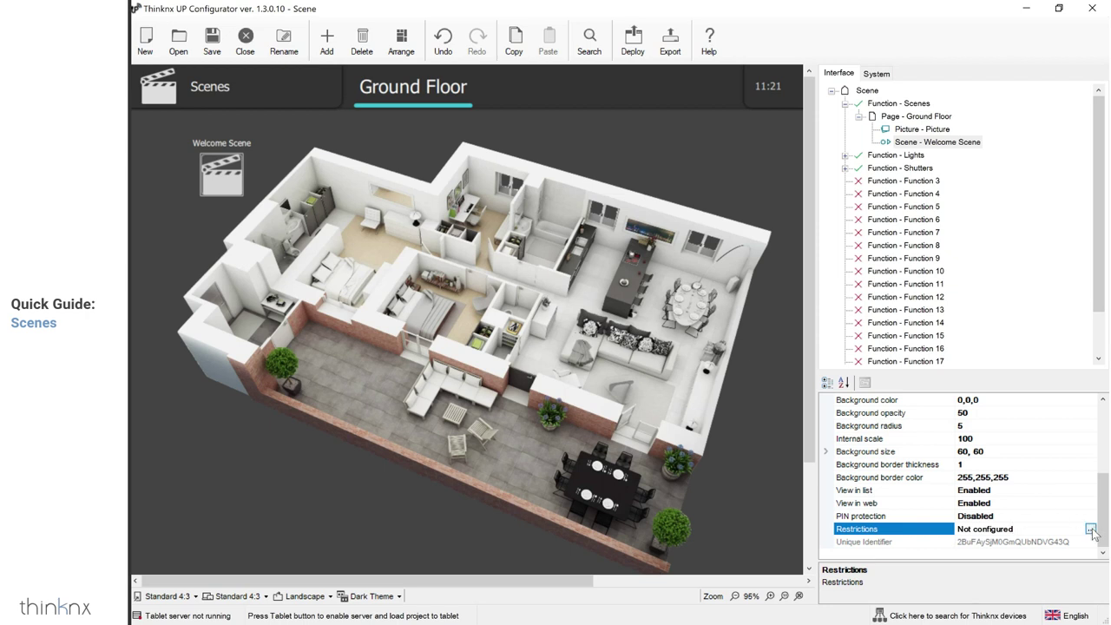
click(212, 48)
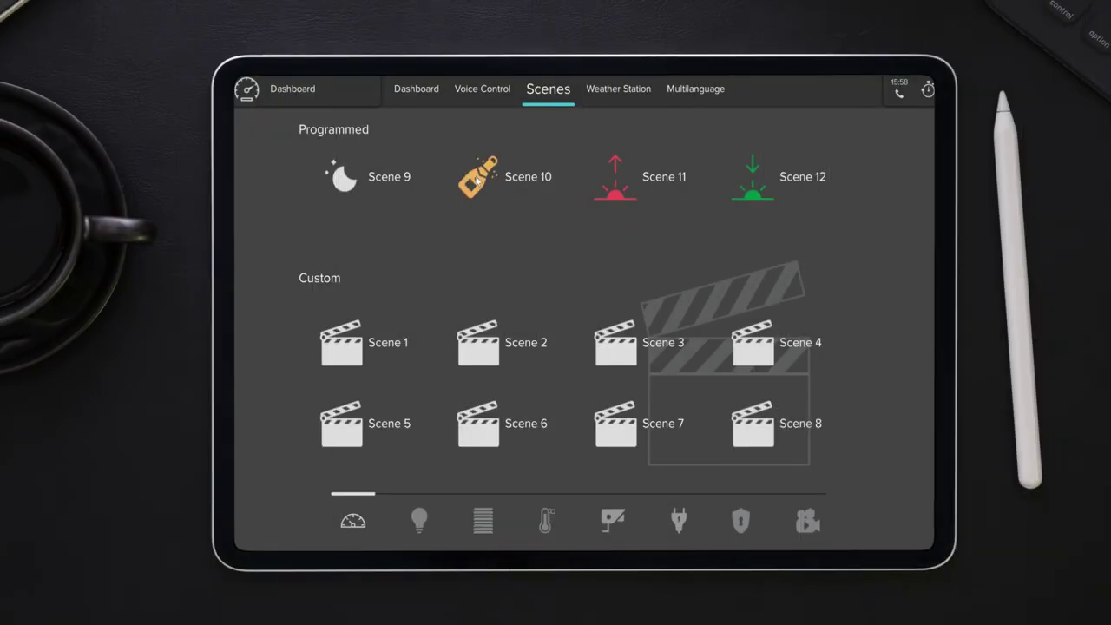
Rename the programmed Scene 10 to 'Party' on the Scenes page
click(477, 179)
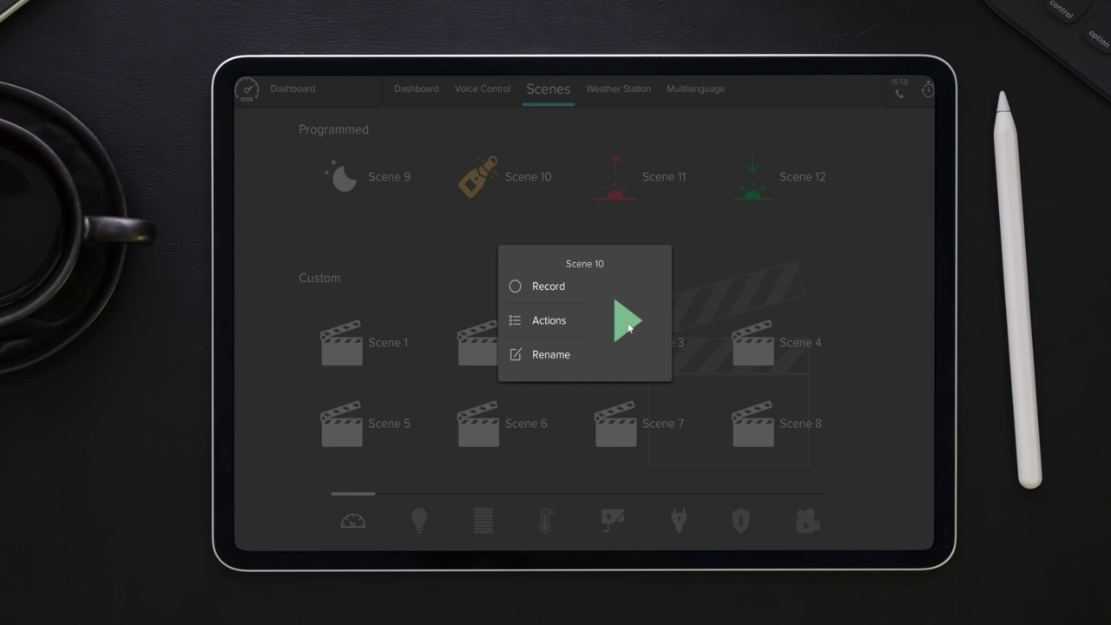
key(BackSpace)
key(BackSpace)
key(BackSpace)
key(BackSpace)
key(BackSpace)
key(BackSpace)
key(BackSpace)
key(BackSpace)
key(Return)
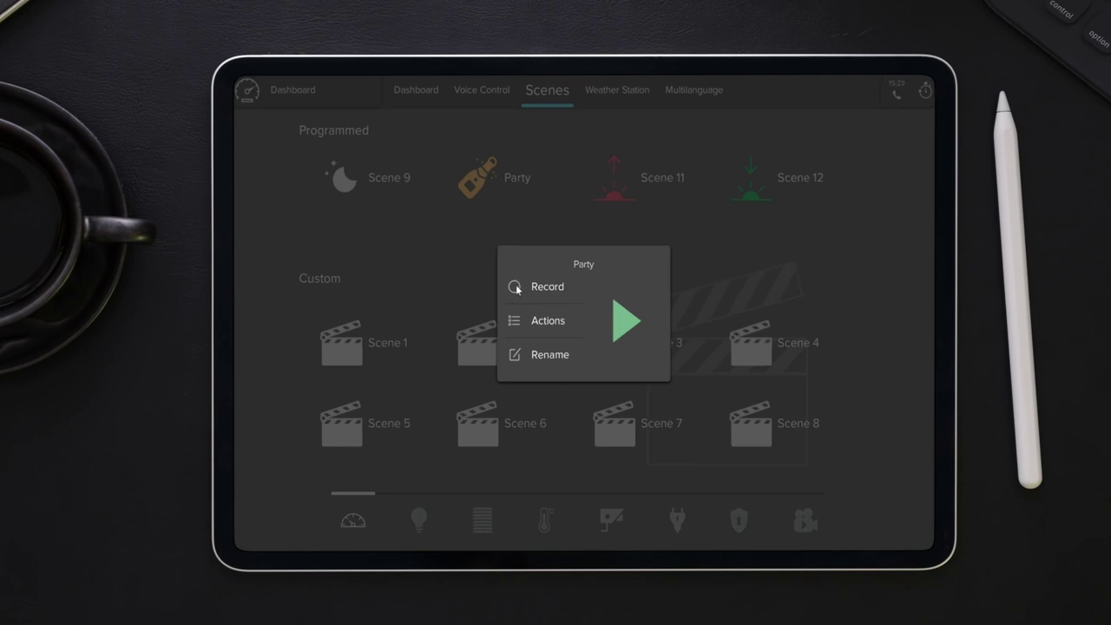
Start recording Party: Bathroom light 42%, Bedroom light on, Dining Hue light 41%
click(515, 288)
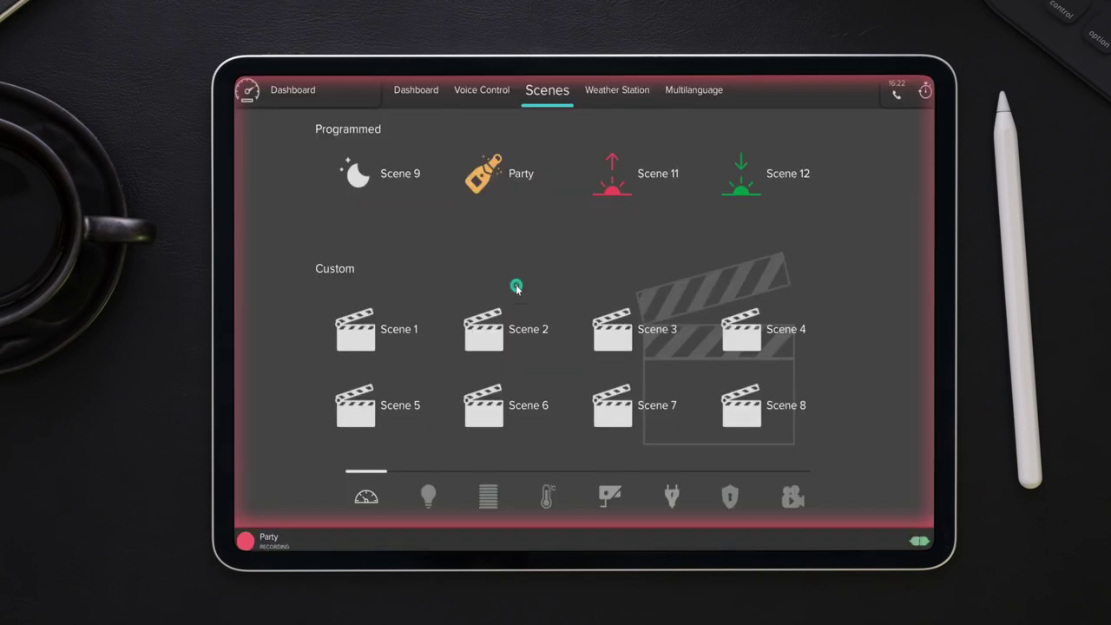
click(273, 91)
click(271, 155)
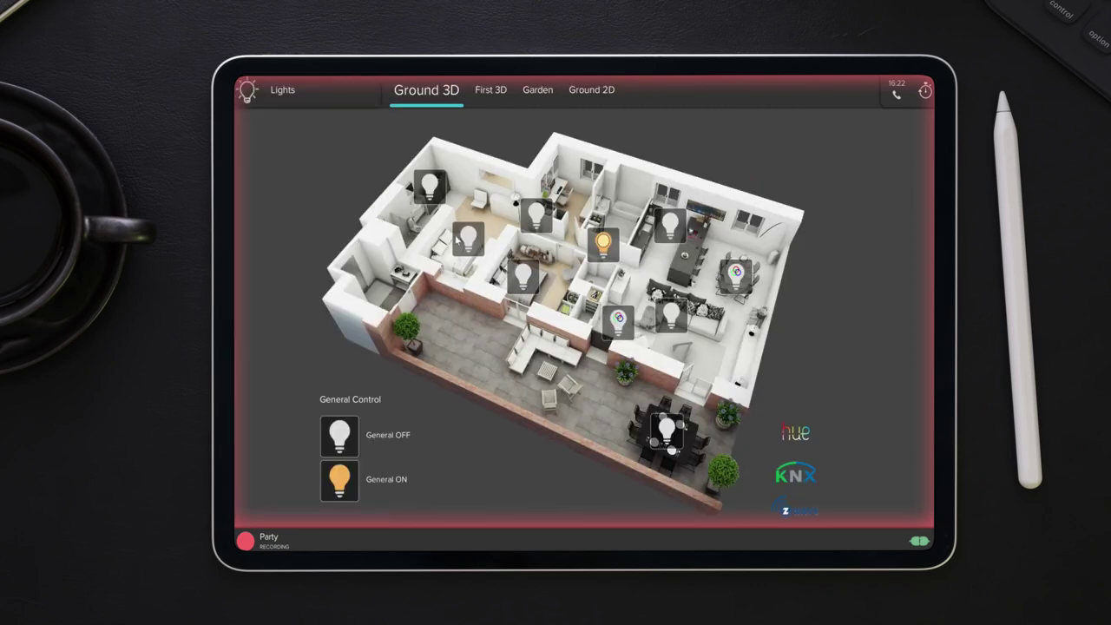
click(431, 184)
drag(521, 394, 540, 174)
click(540, 173)
click(470, 234)
drag(583, 309, 584, 271)
click(597, 294)
drag(657, 273, 548, 243)
click(608, 158)
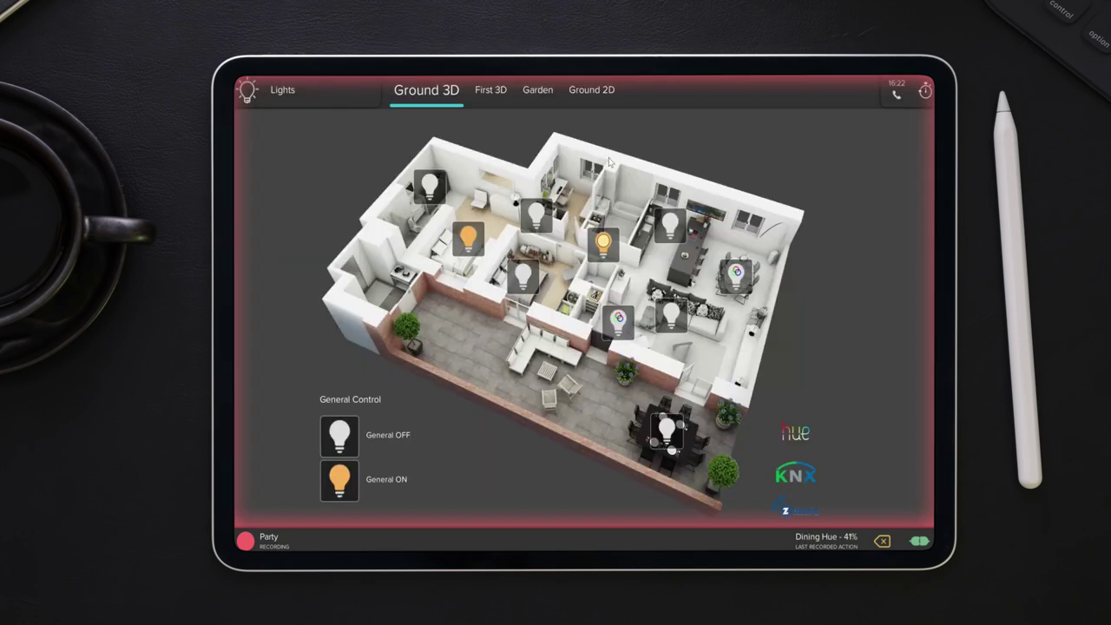
Lower the Bathroom shutter to 64% on the shutters floor plan
click(261, 91)
click(250, 208)
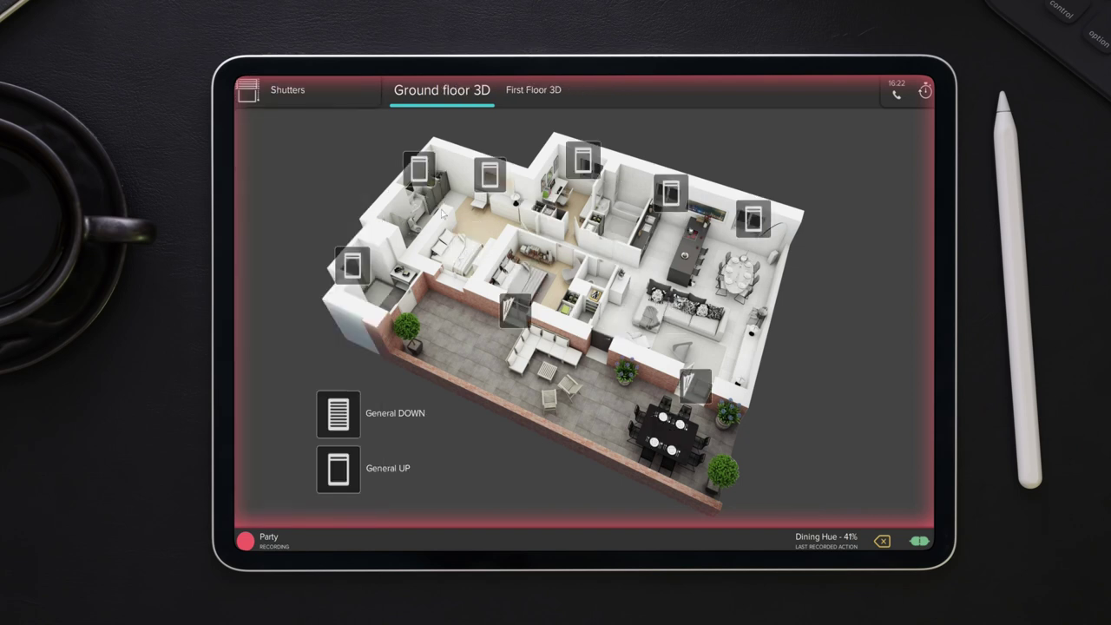
click(490, 175)
drag(542, 217, 569, 317)
click(492, 297)
Switch the Dining Room HVAC on in heating mode with a 19.7 °C setpoint
click(260, 91)
drag(277, 121, 296, 252)
click(292, 261)
click(424, 214)
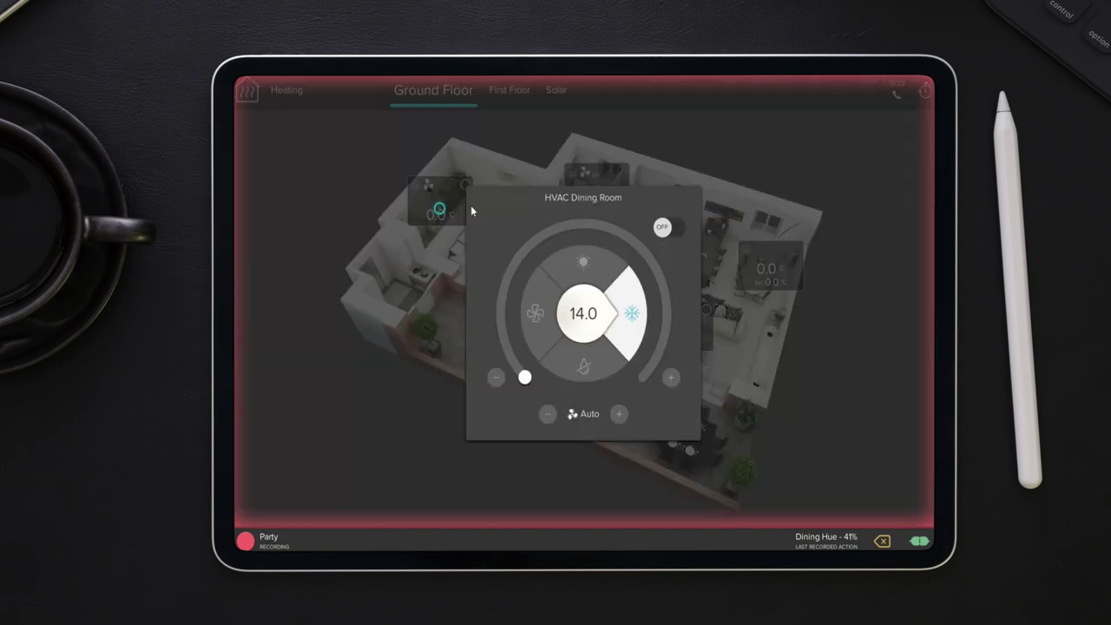
click(677, 226)
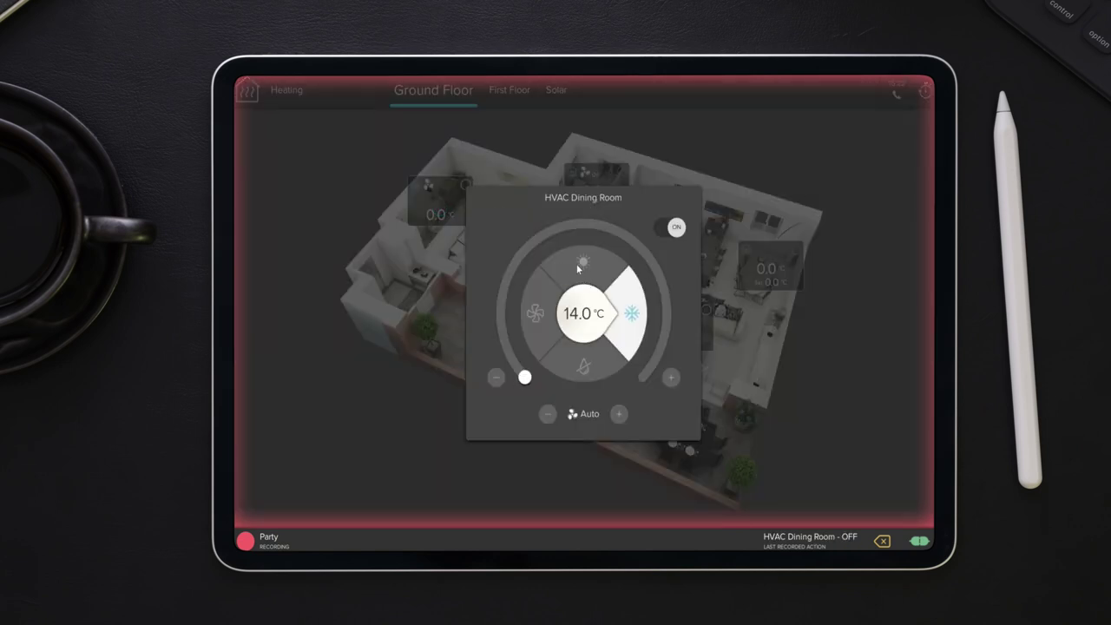
click(577, 264)
drag(524, 379, 509, 268)
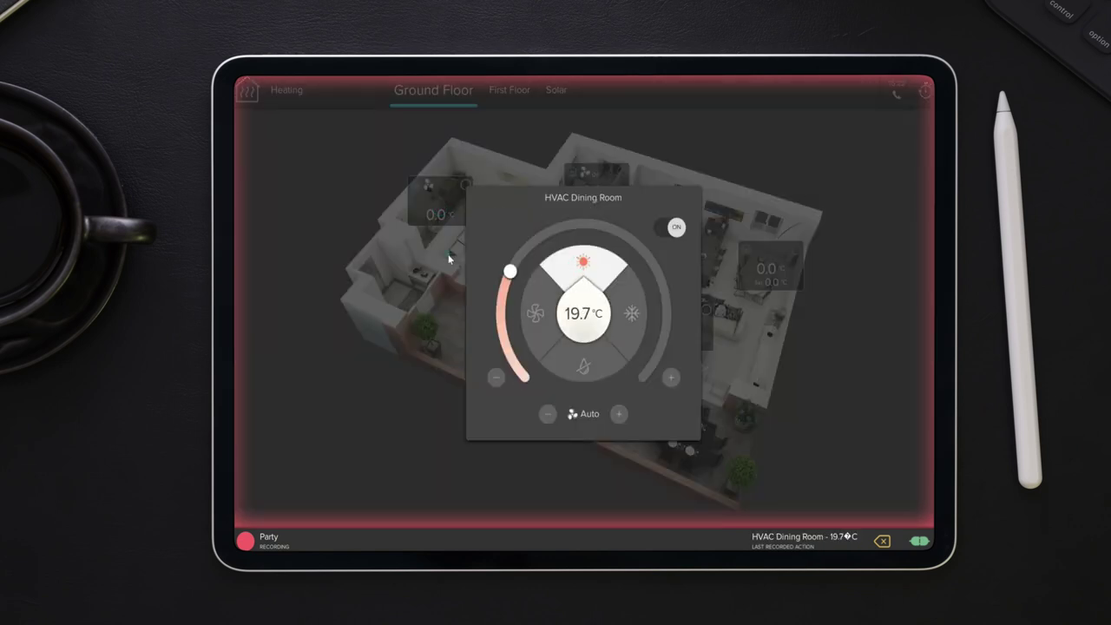
click(452, 258)
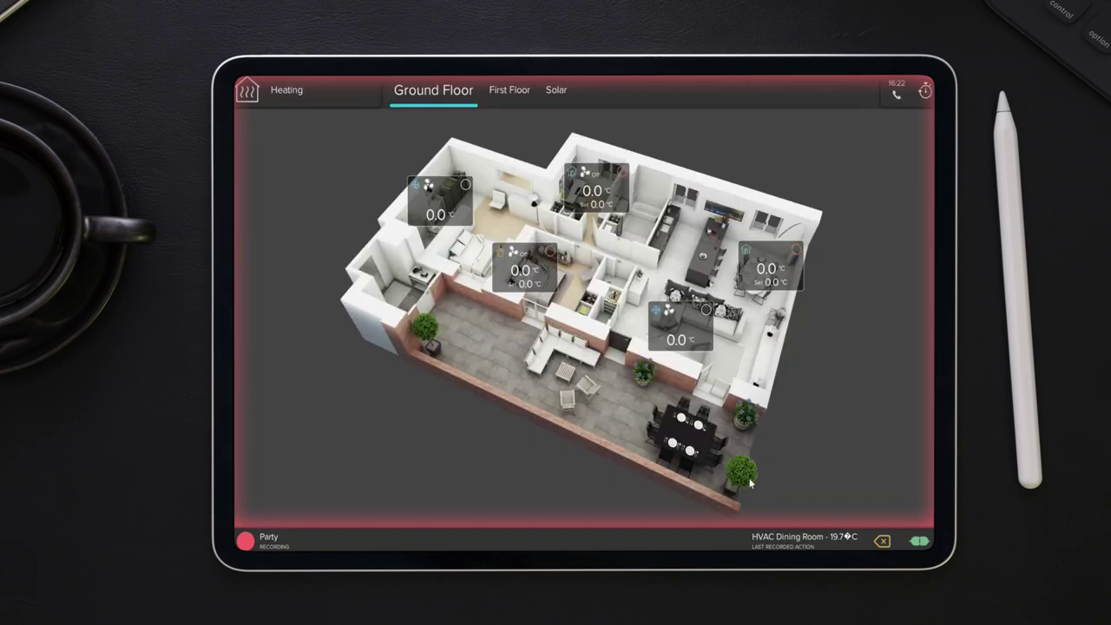
click(919, 542)
Stop the Party recording and view Party's actions from the Dashboard's Scenes page
click(246, 541)
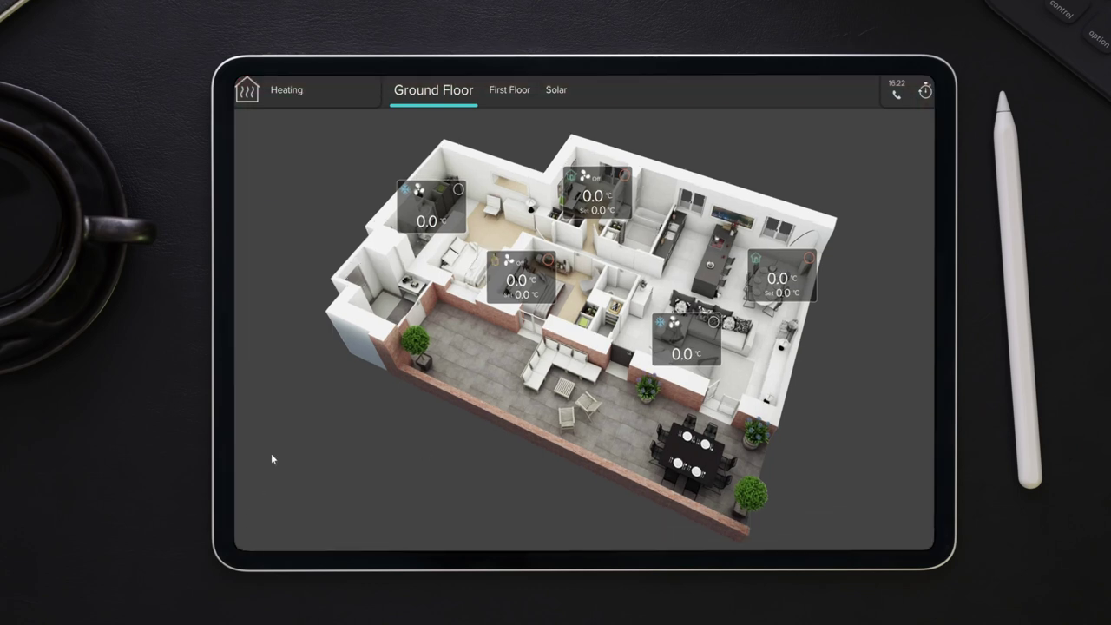
click(298, 77)
click(300, 94)
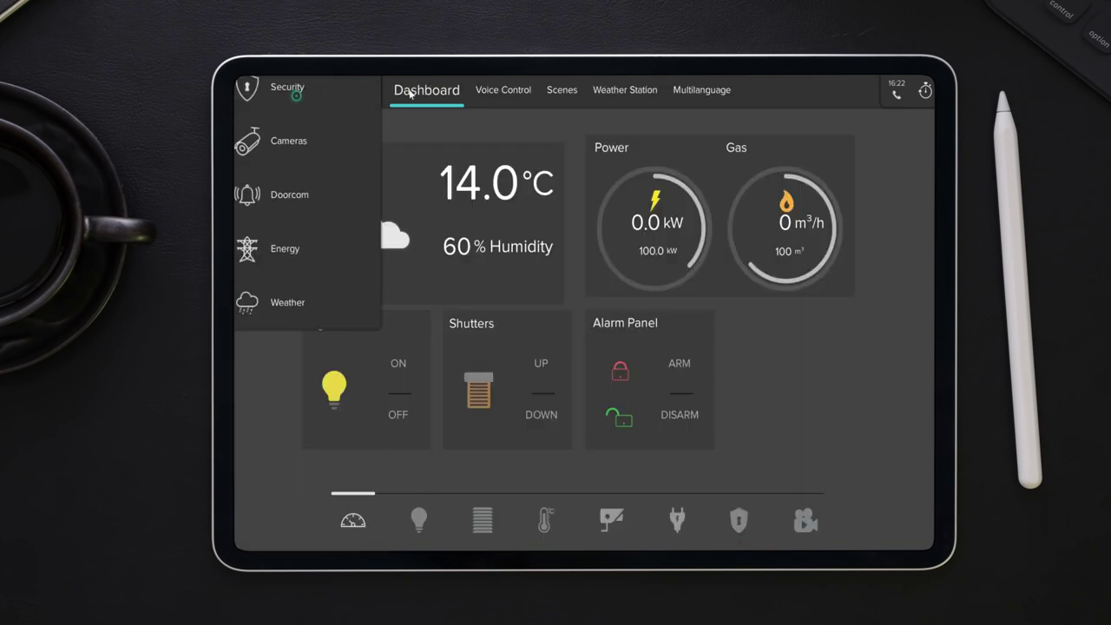
click(559, 94)
click(495, 182)
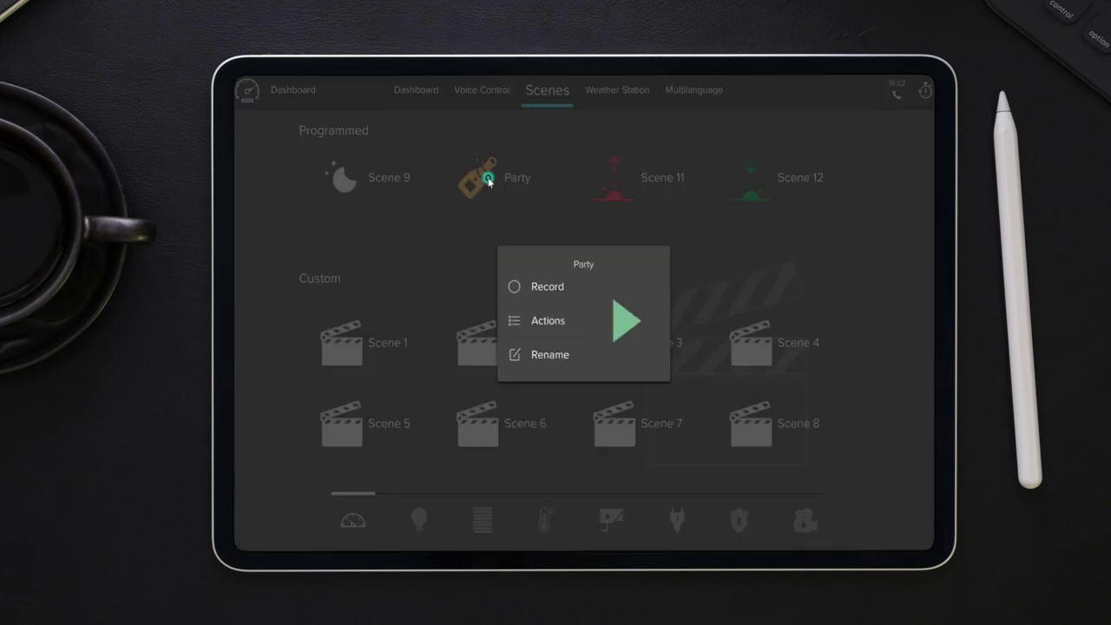
click(546, 328)
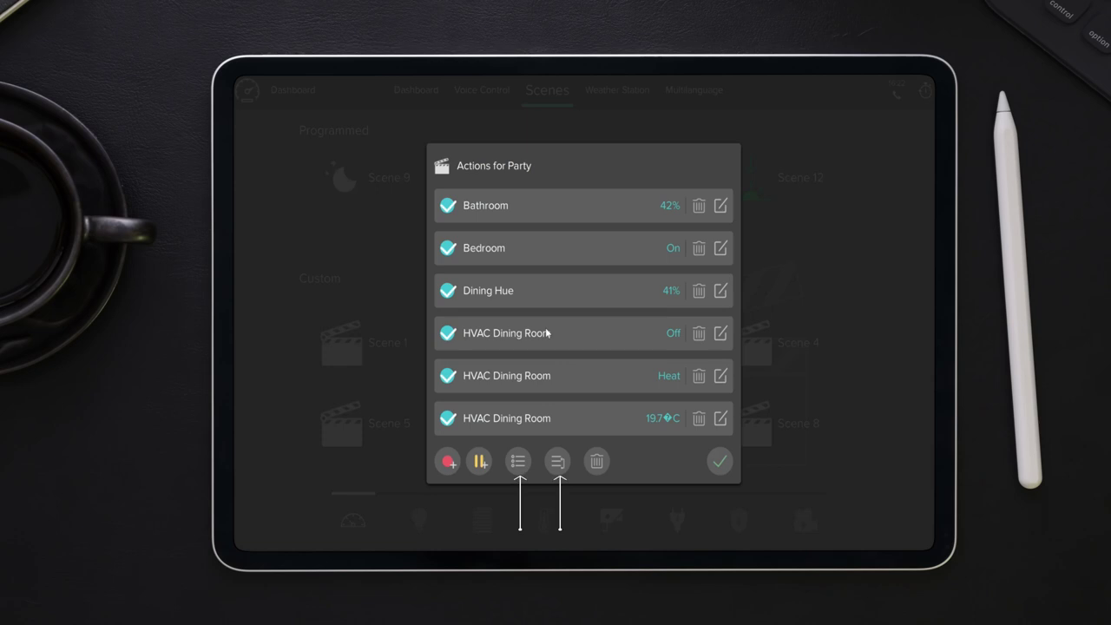
Record switching the Kitchen light OFF into Party, then stop the recording
click(447, 461)
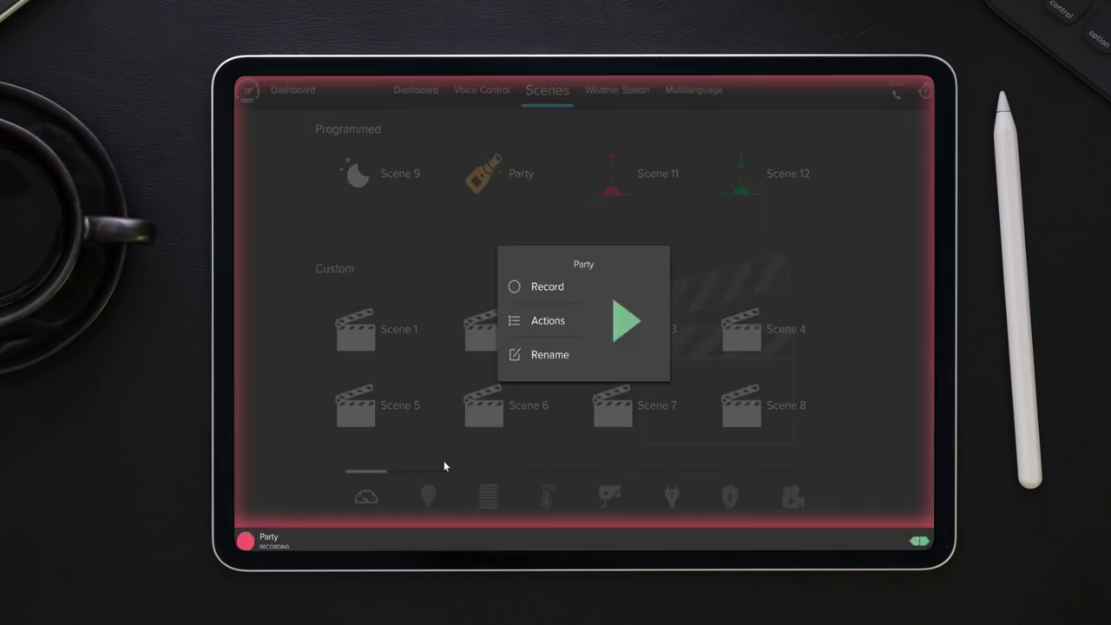
click(302, 92)
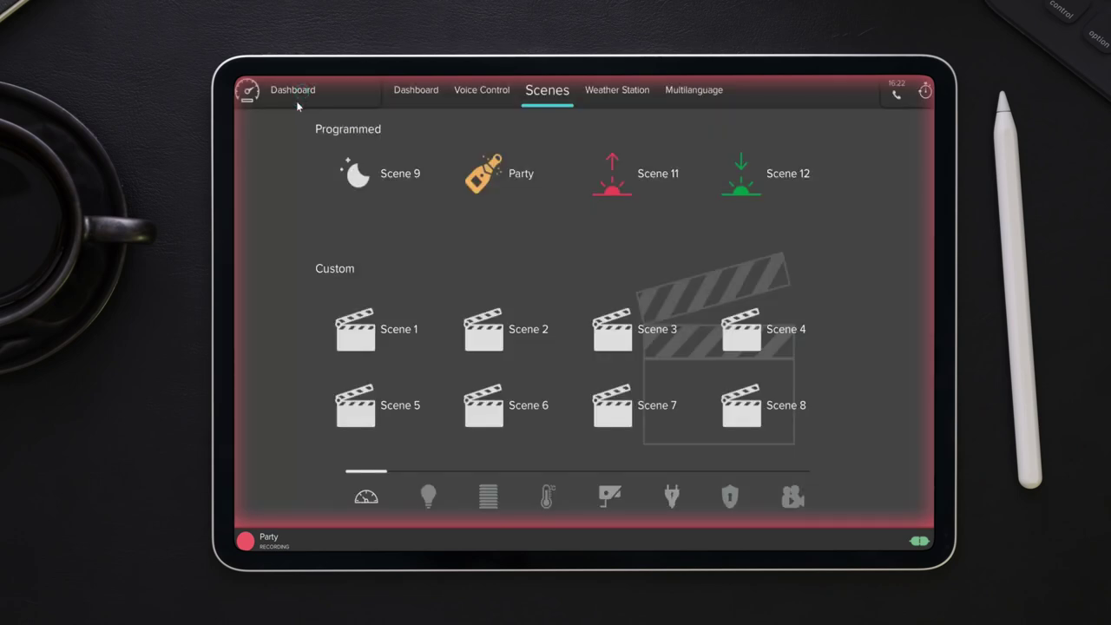
click(290, 99)
click(284, 154)
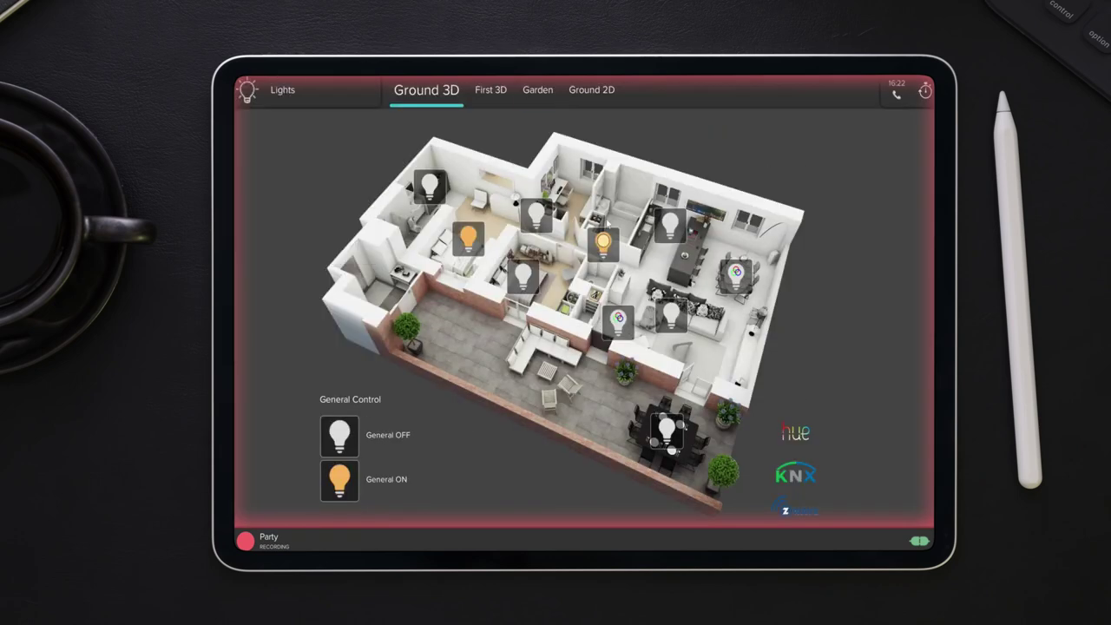
click(679, 235)
click(599, 347)
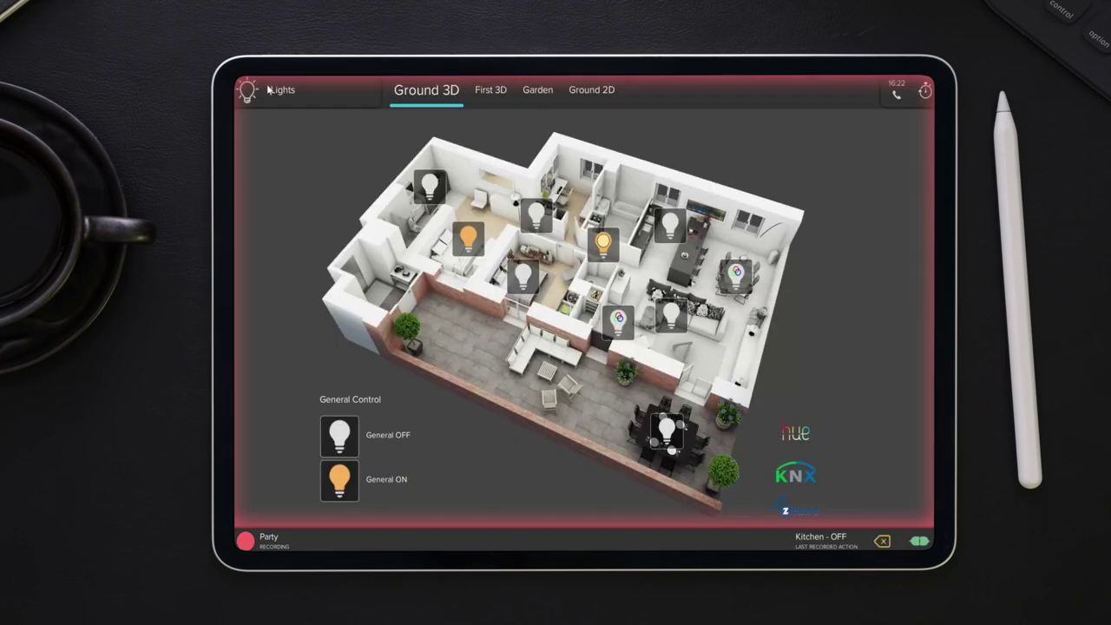
click(259, 85)
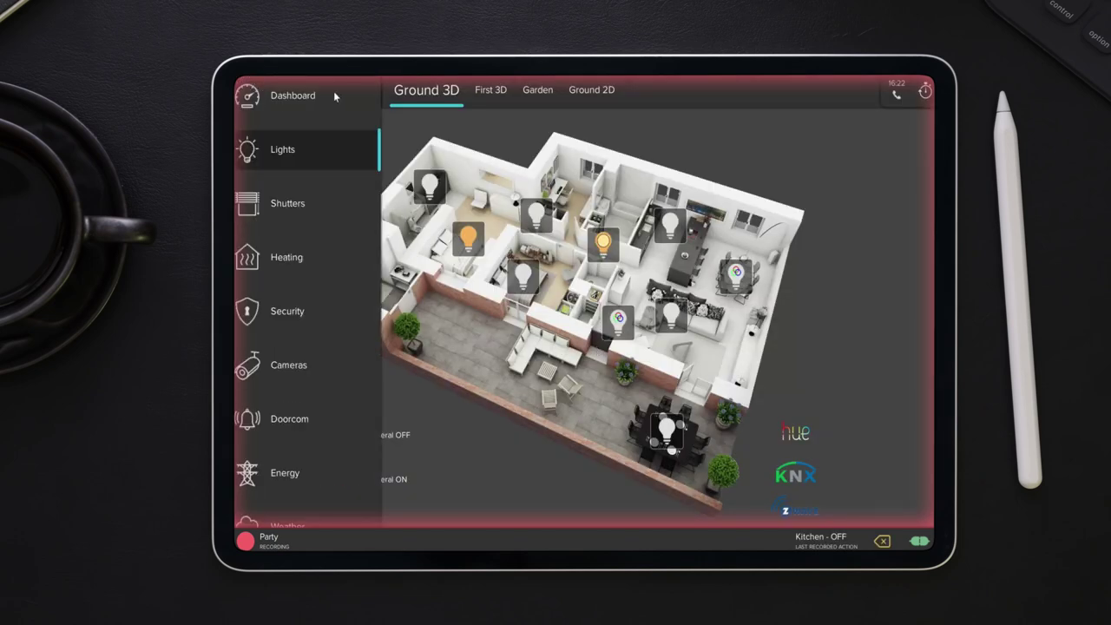
click(246, 540)
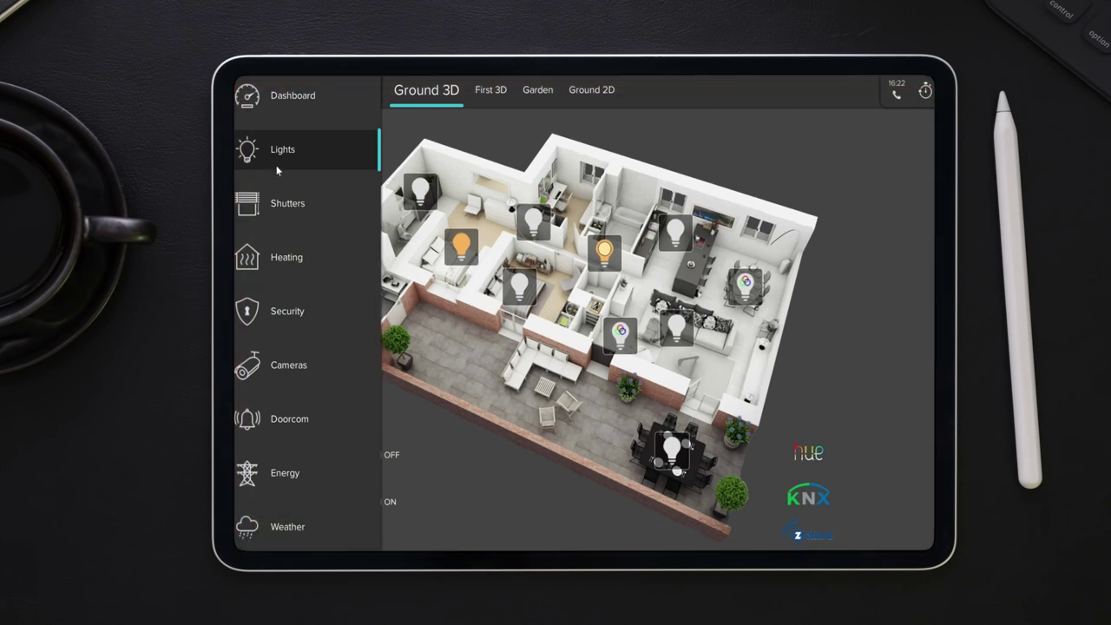
click(337, 98)
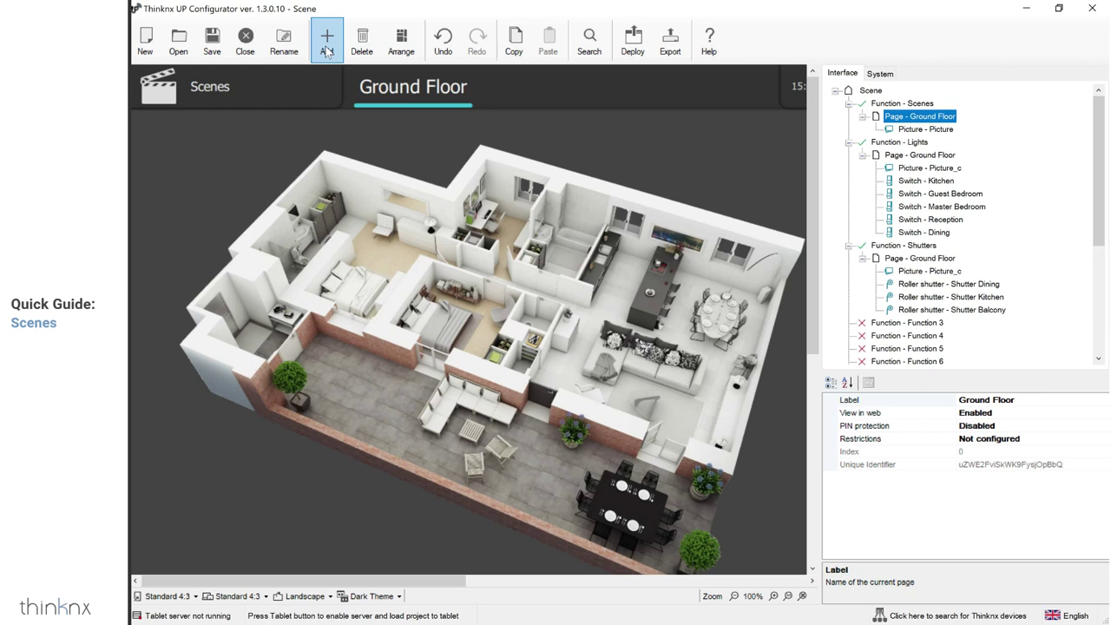
Add a generic command at the plan's top-left and label it Play Scene
click(328, 43)
scroll(535, 351, down, 3)
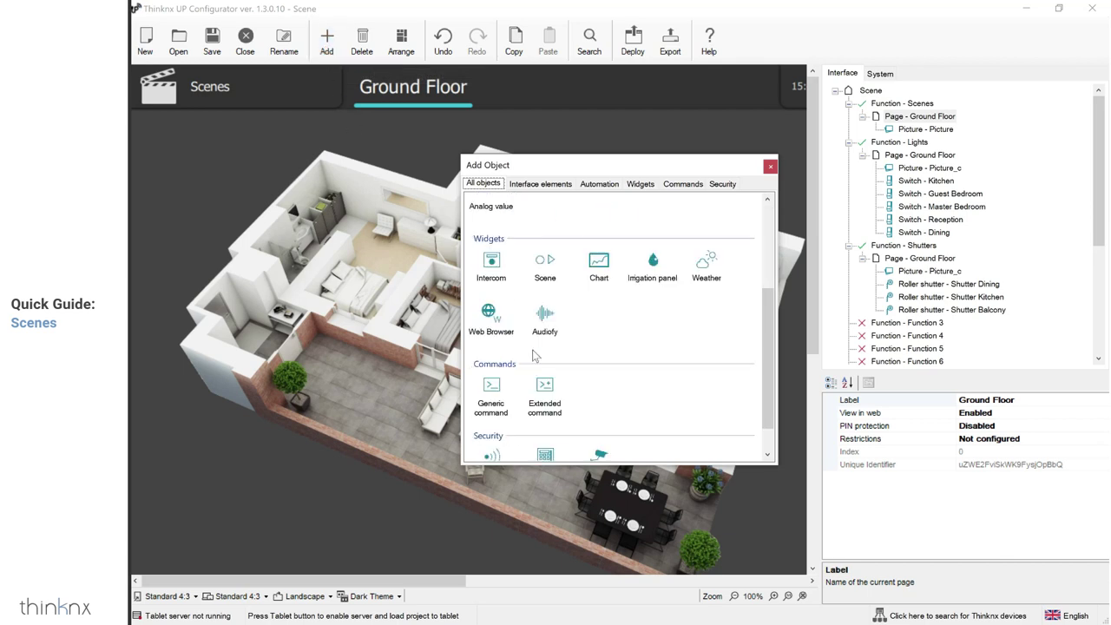
double_click(502, 402)
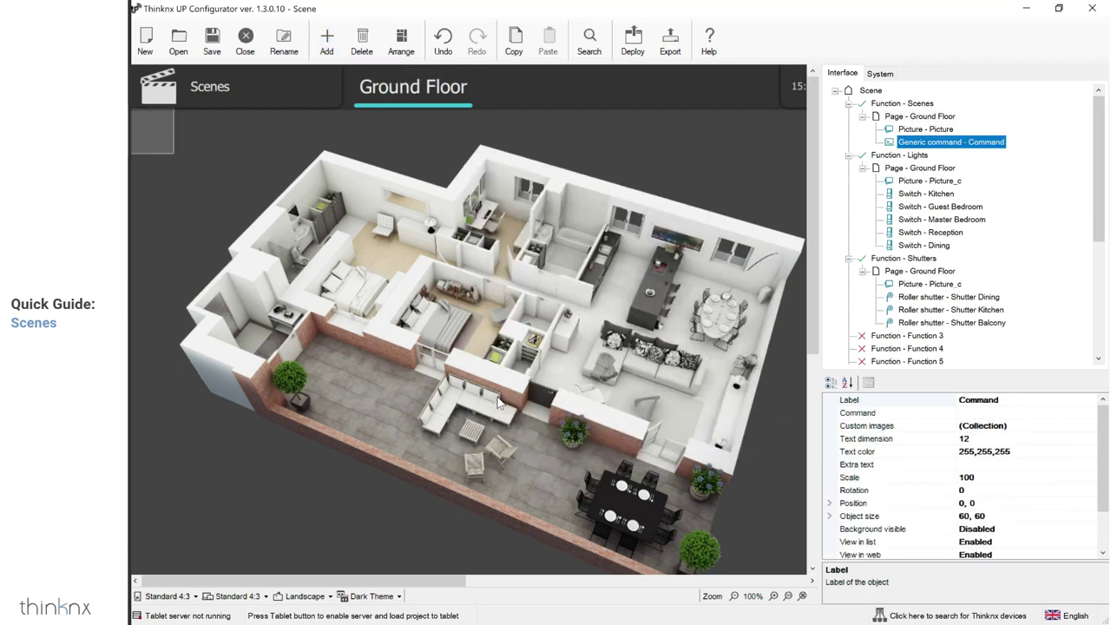
drag(157, 134, 230, 159)
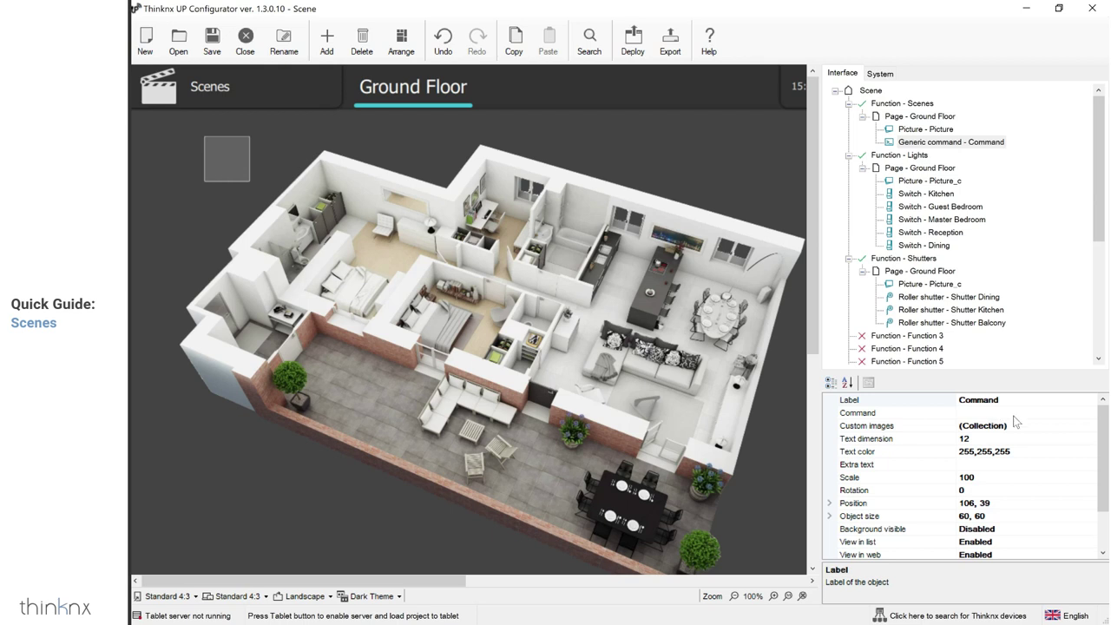
key(ctrl+a)
text(Pla)
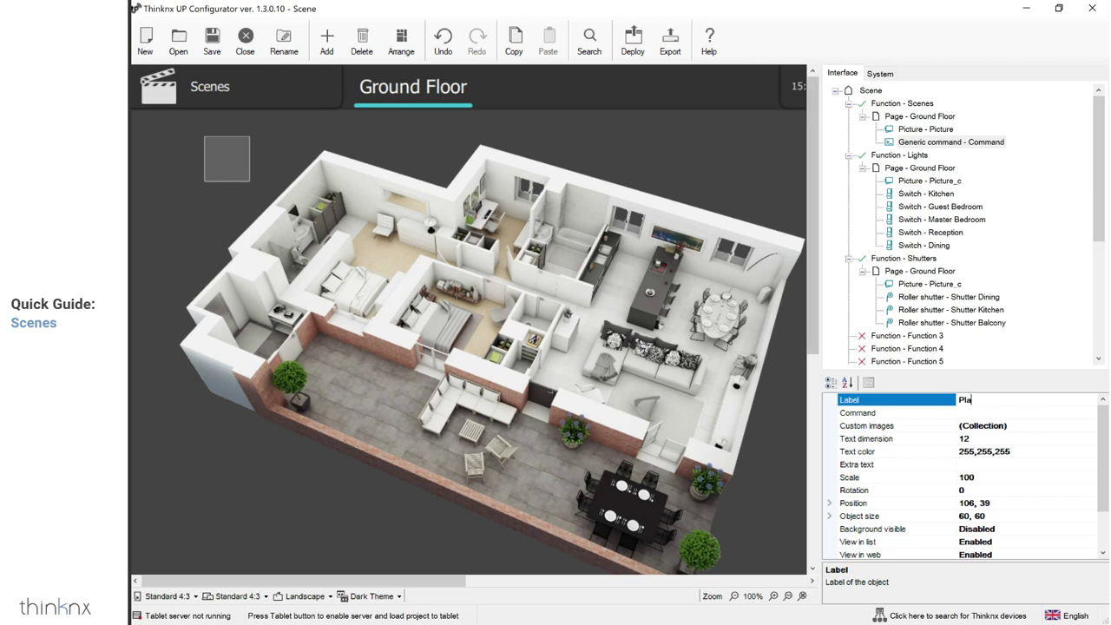
text(y Scene)
click(1063, 412)
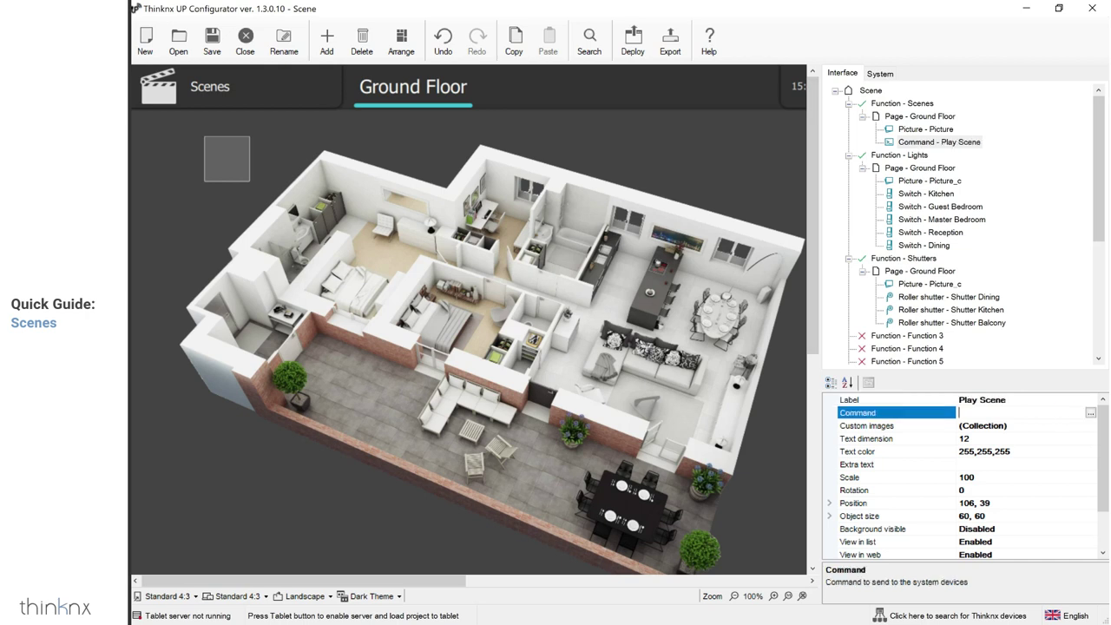
Set its command to System > Send KNX Byte Telegram with group 1/0/1 and value 2
click(1092, 415)
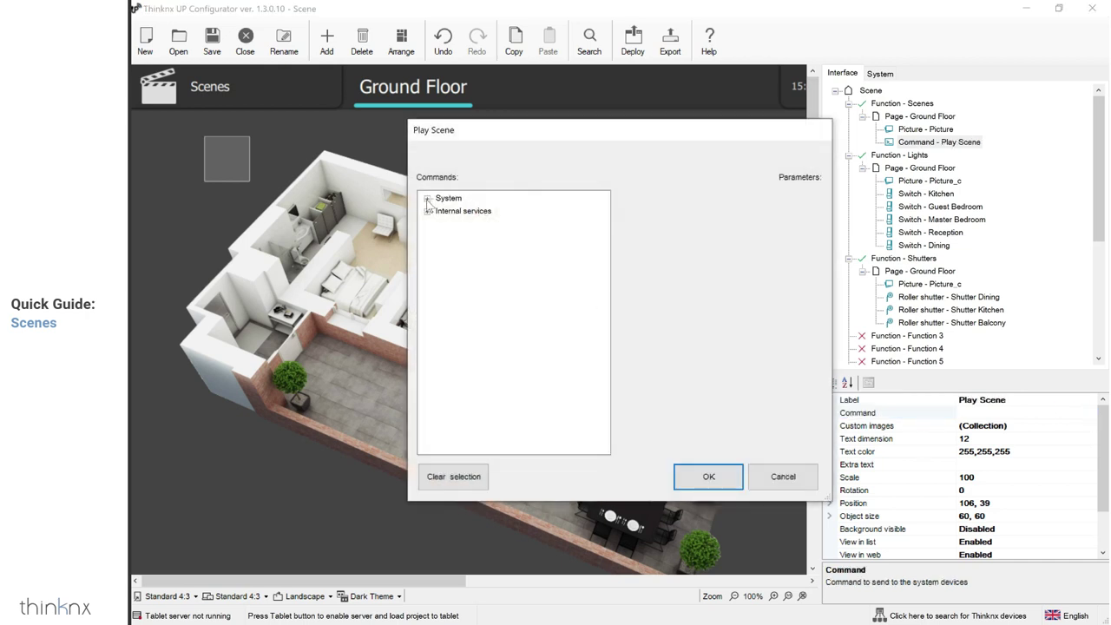
click(426, 199)
click(461, 225)
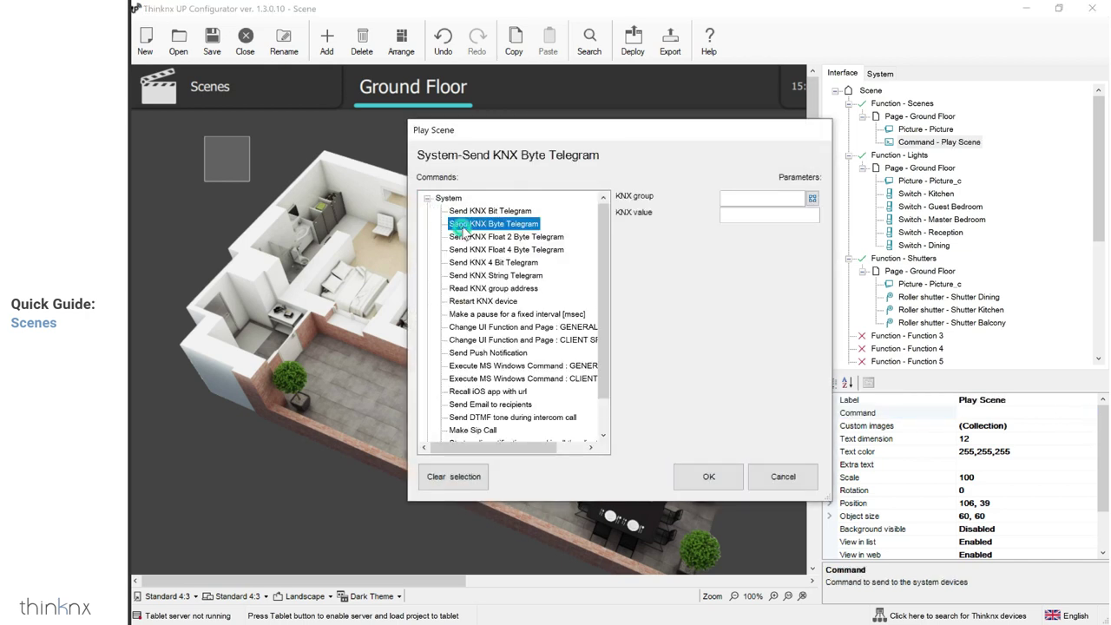
click(761, 198)
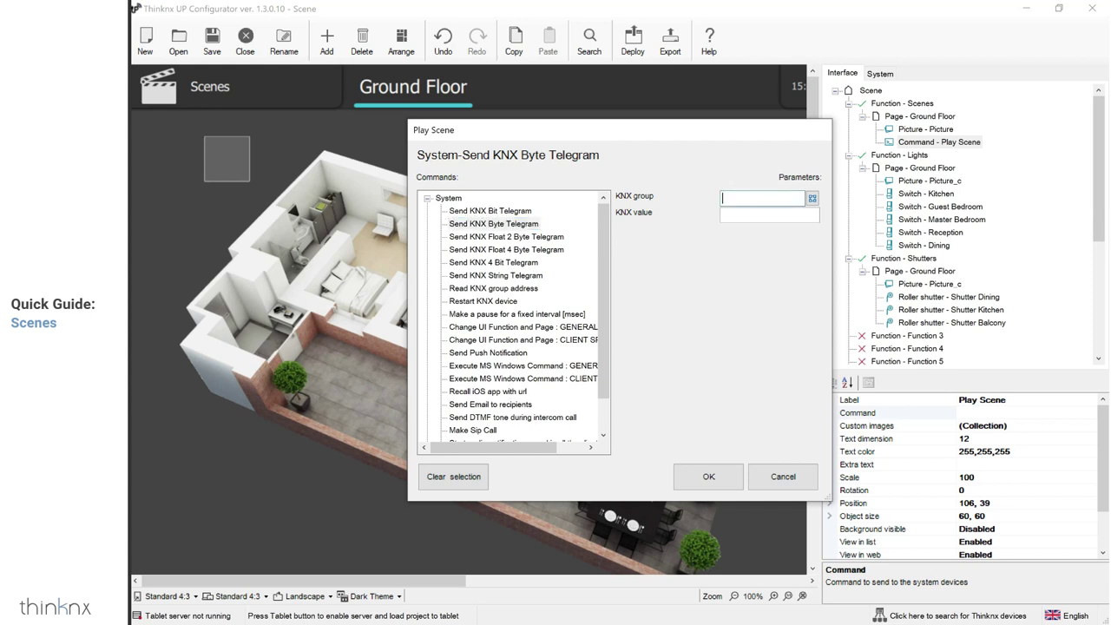
text(1/0/)
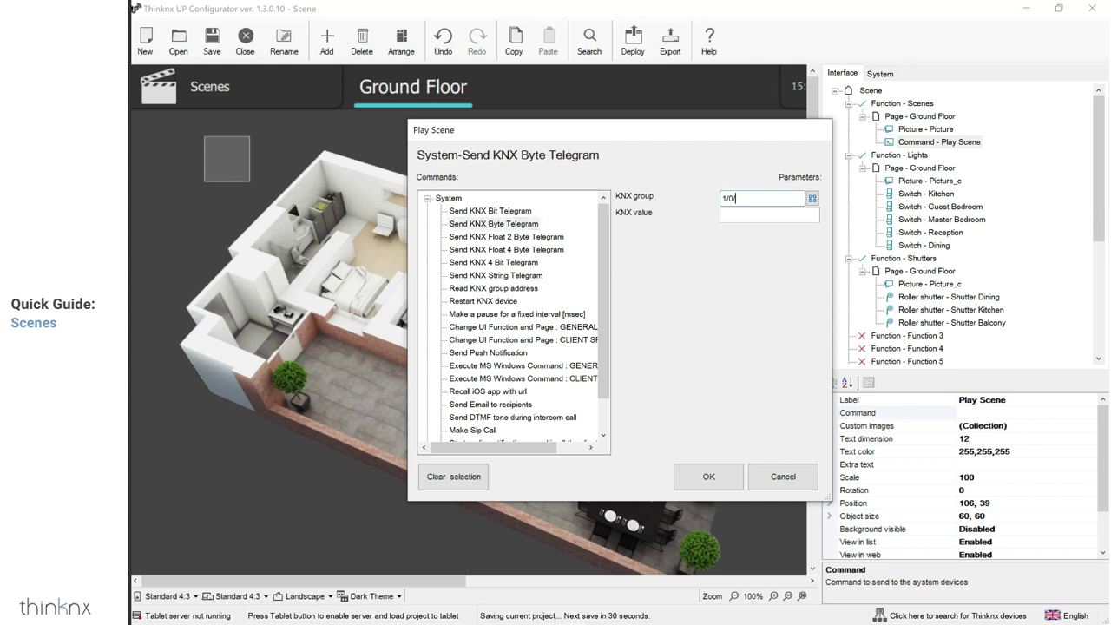
text(1)
click(775, 214)
text(2)
click(715, 479)
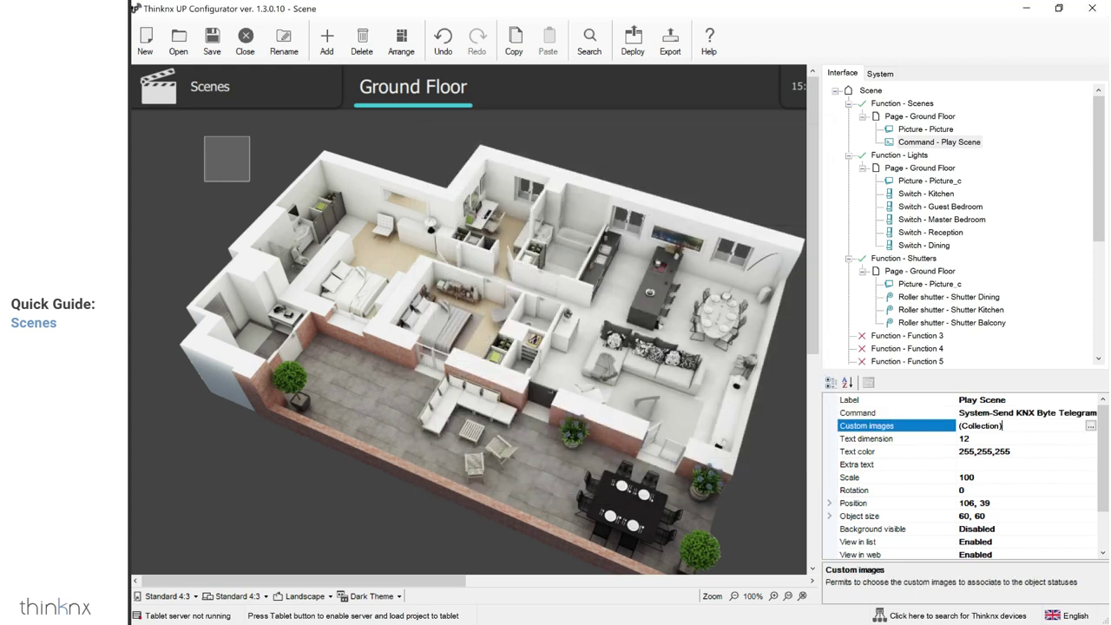
Give the Play Scene button the white clapperboard icon from the Scenes images
click(1084, 427)
click(1091, 426)
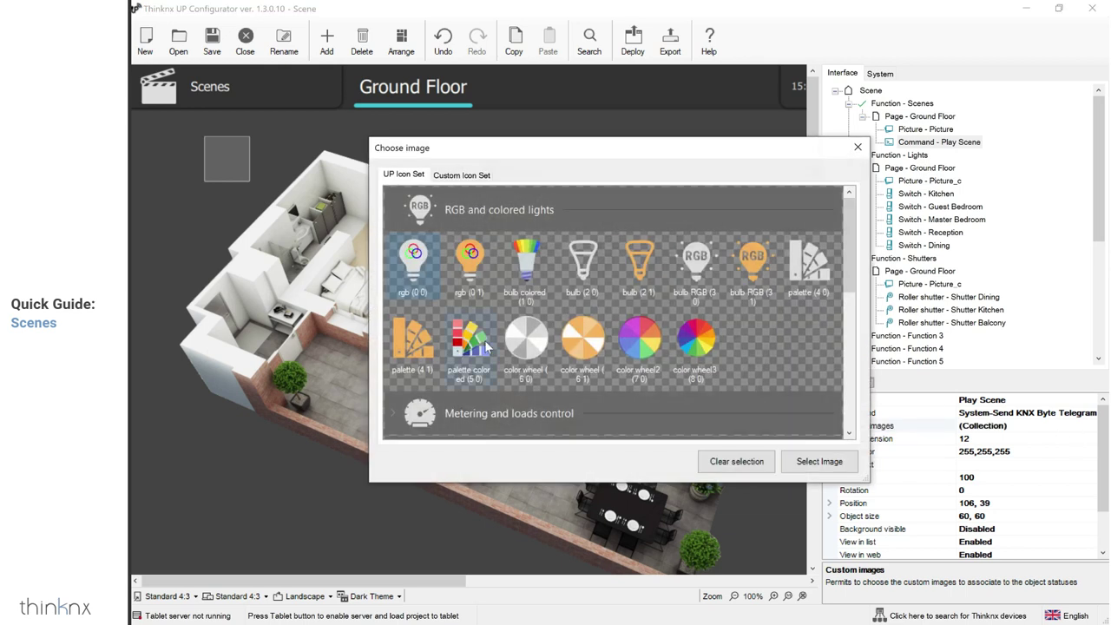
scroll(484, 347, down, 5)
click(394, 328)
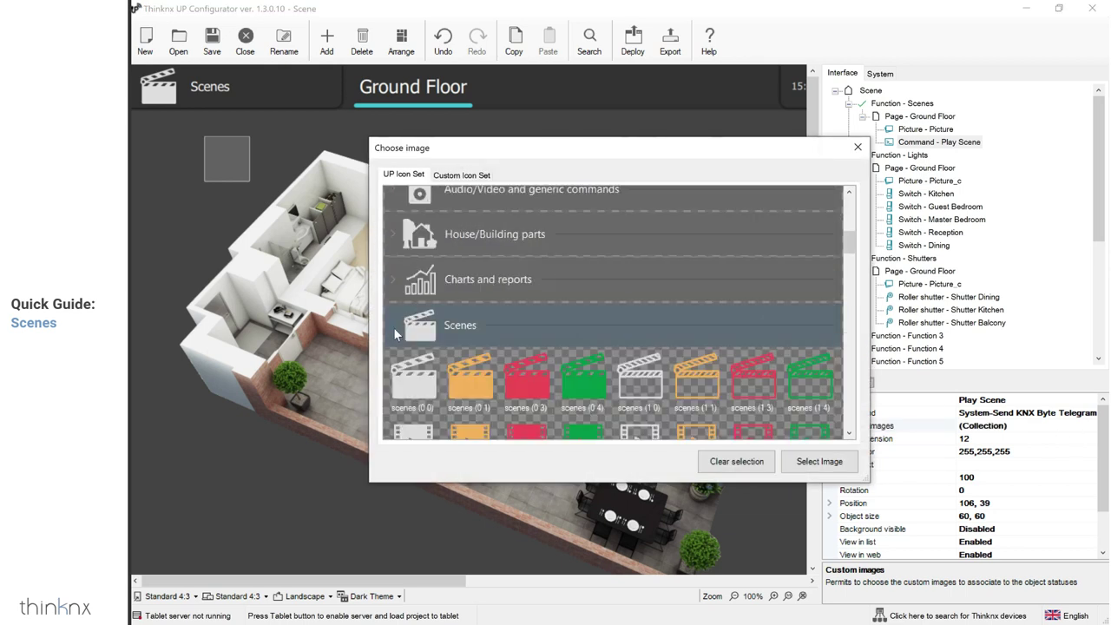
scroll(490, 343, down, 3)
double_click(417, 260)
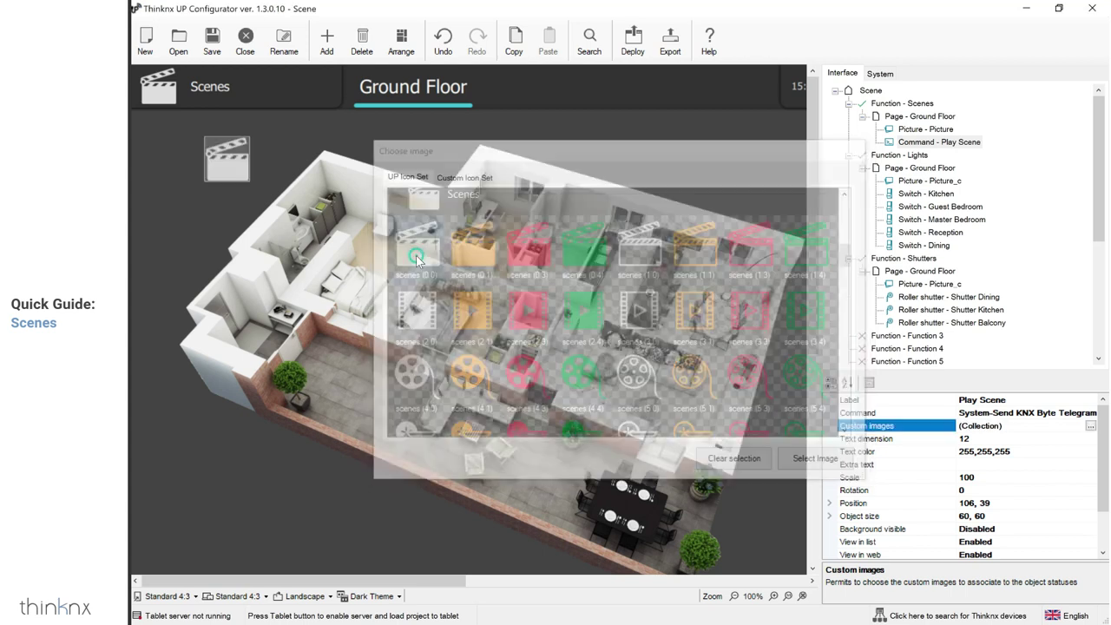
Enable the button's background and move it onto the patio of the floor plan
double_click(1075, 529)
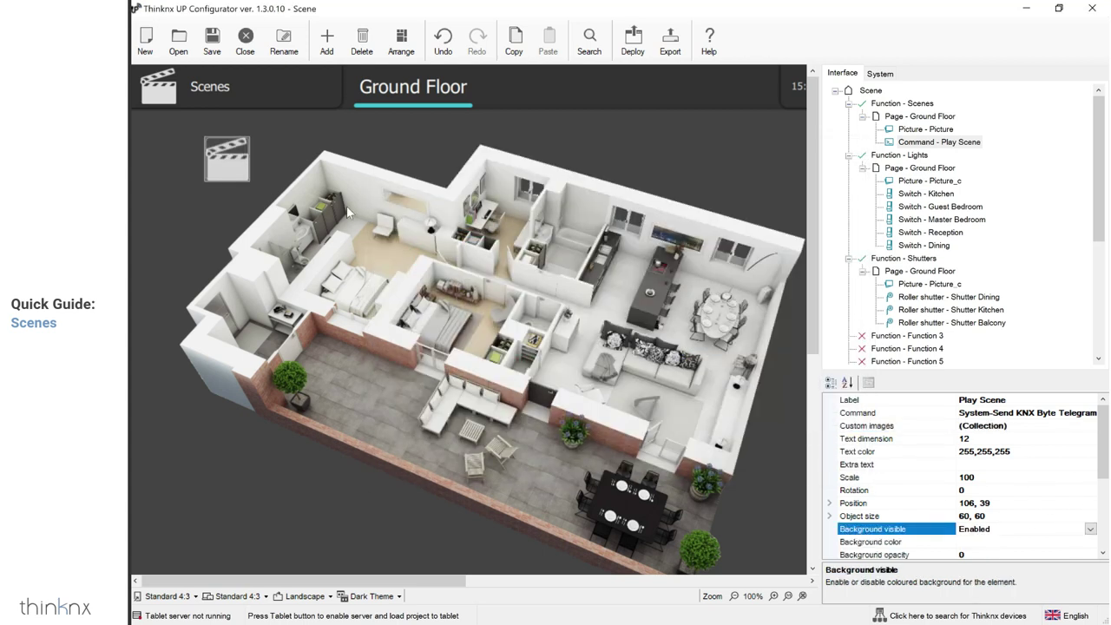
drag(228, 162, 356, 434)
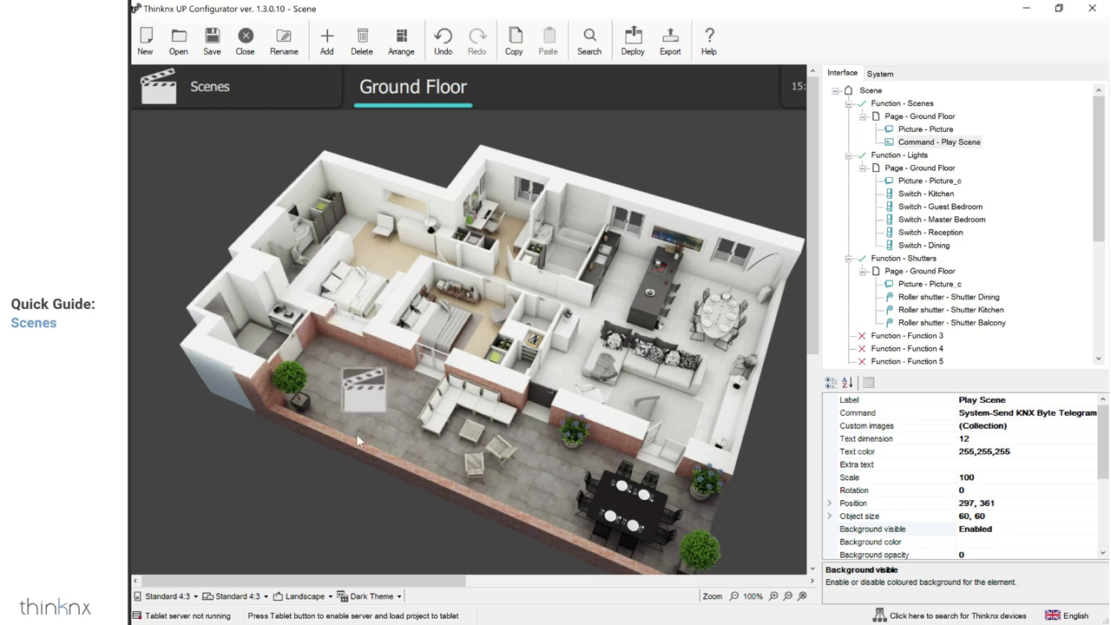
click(340, 488)
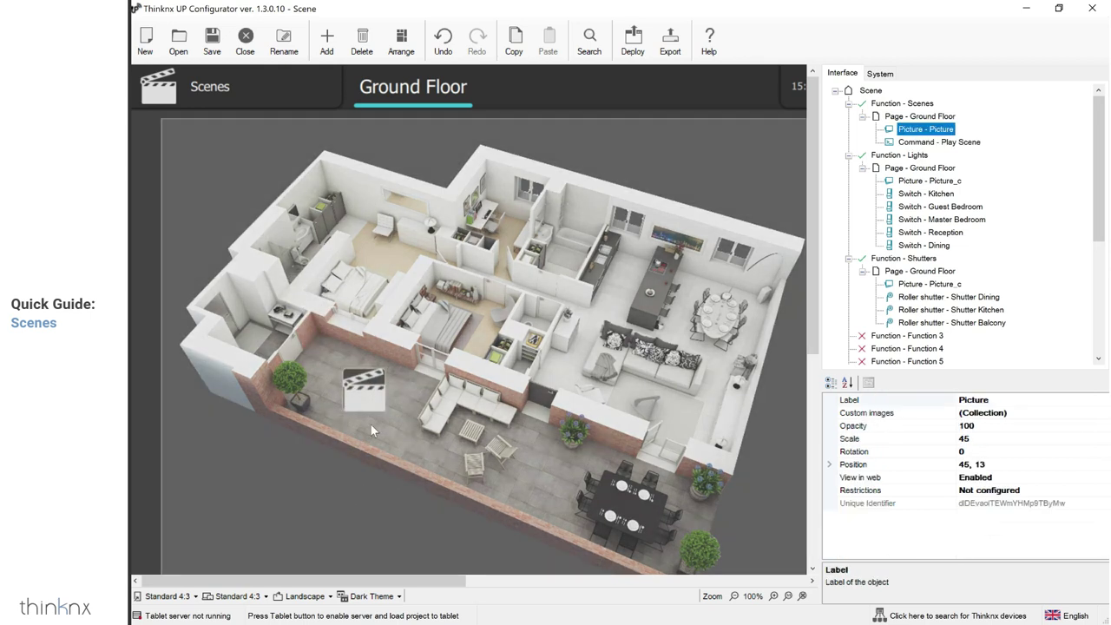
Save the project, then add an extended command at the top-left labelled Play/Record Scene
click(215, 52)
click(327, 39)
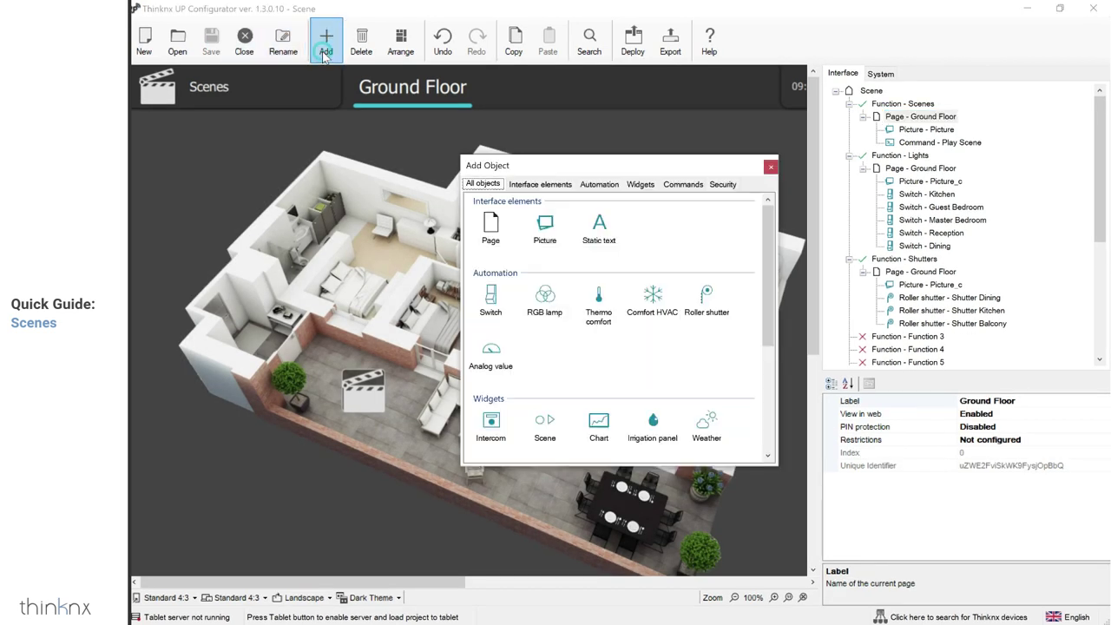
scroll(606, 348, down, 5)
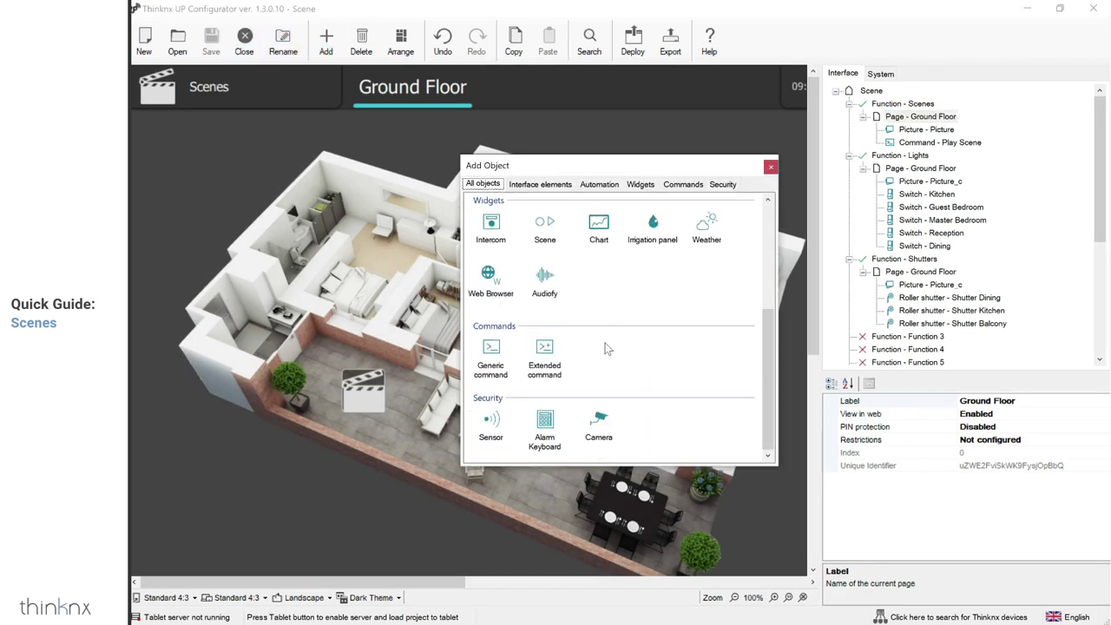
double_click(547, 351)
drag(142, 132, 225, 165)
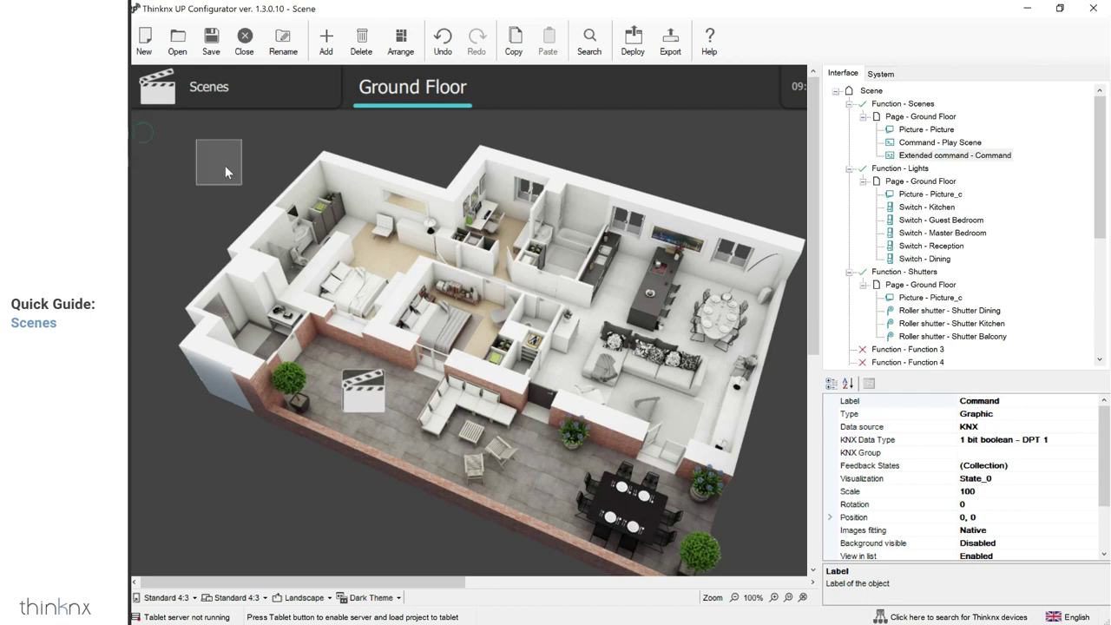
click(1025, 401)
key(ctrl+a)
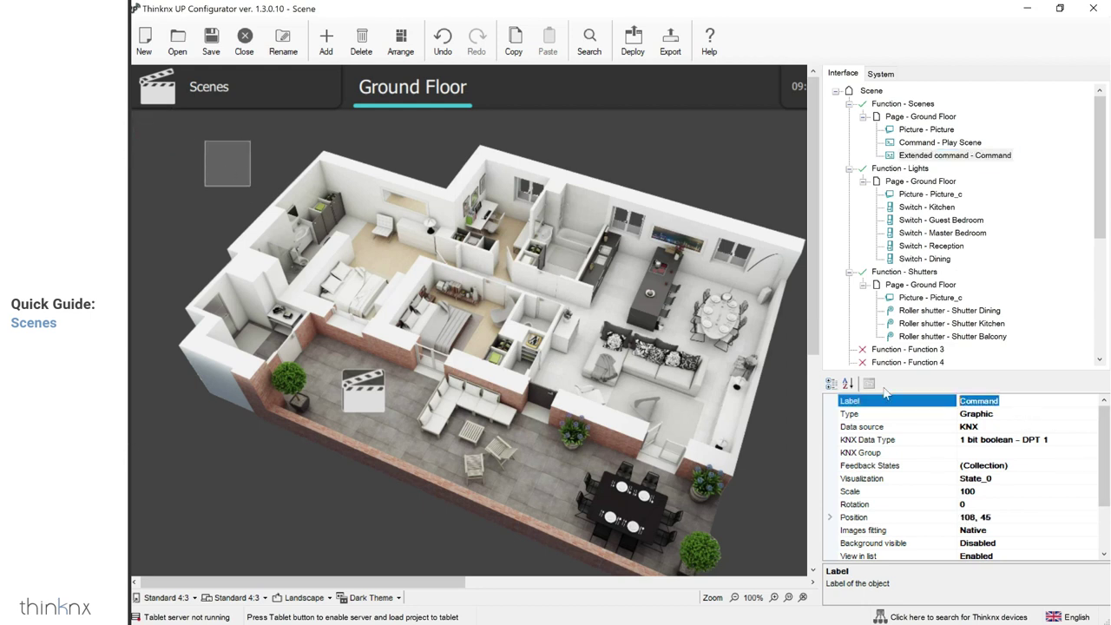
text(Play/Record Sce)
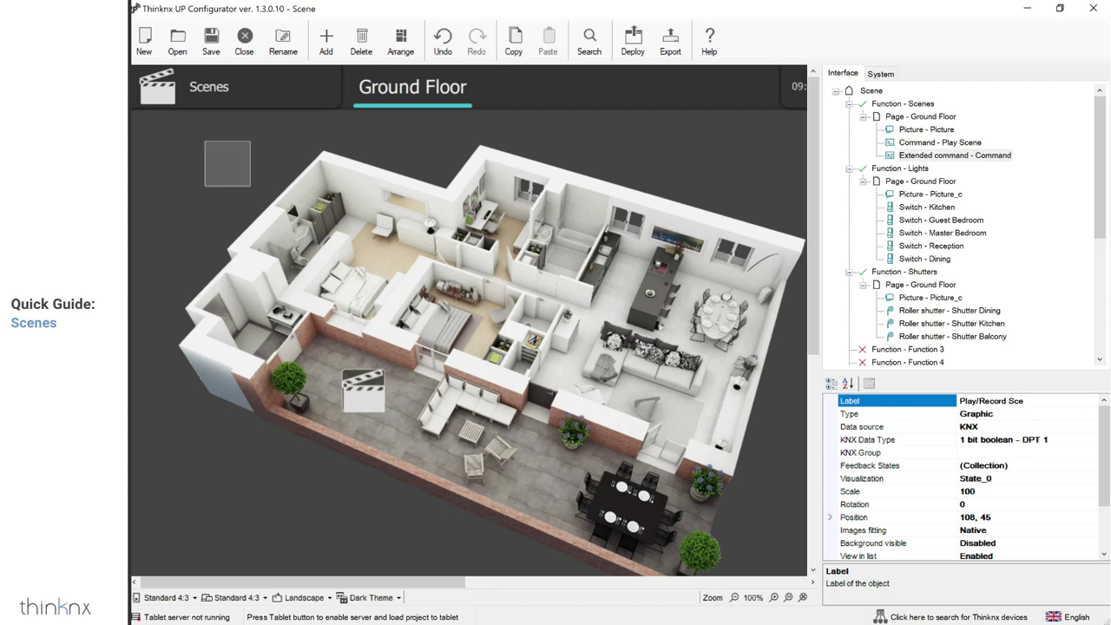
text(ne)
click(1040, 413)
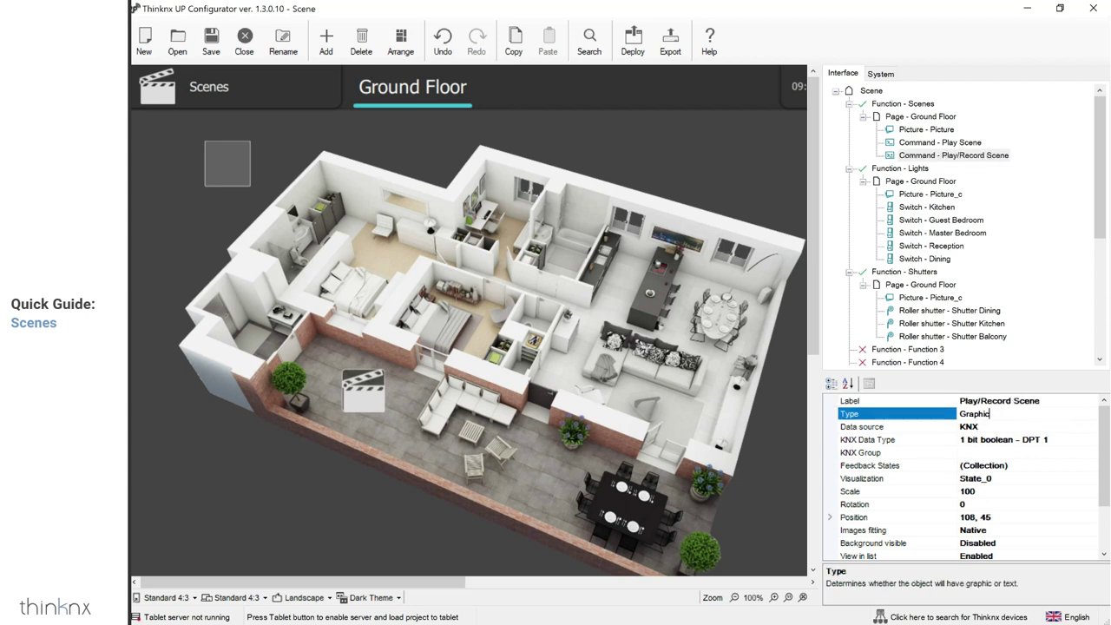
Set its KNX data type to 1 byte unsigned integer (DPT 5) and its group to 1/0/1
key(Down)
key(Down)
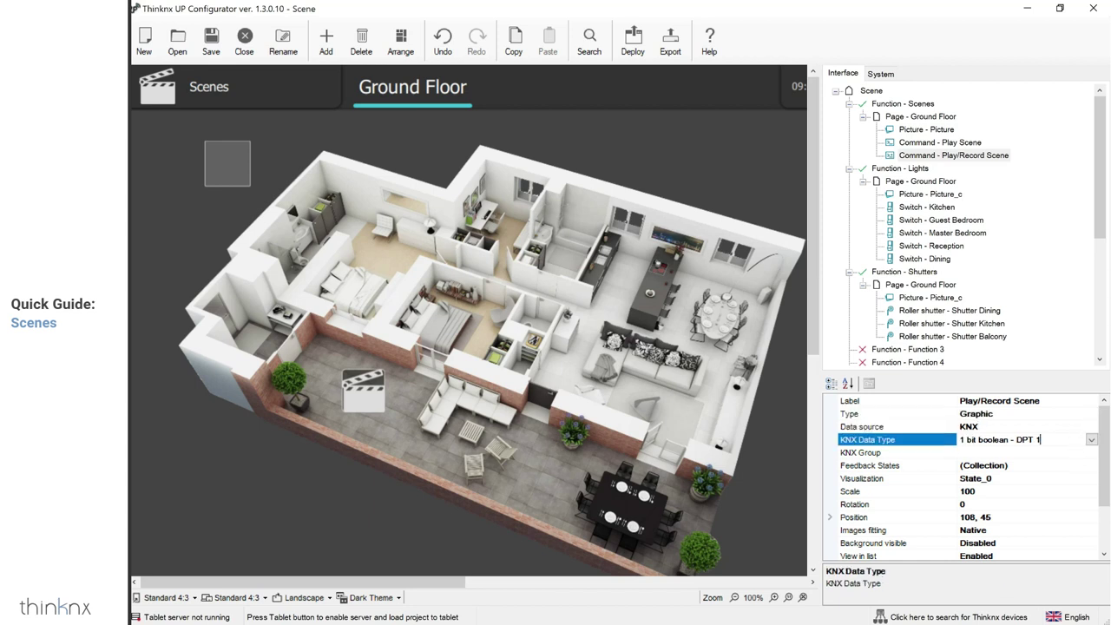
click(1091, 439)
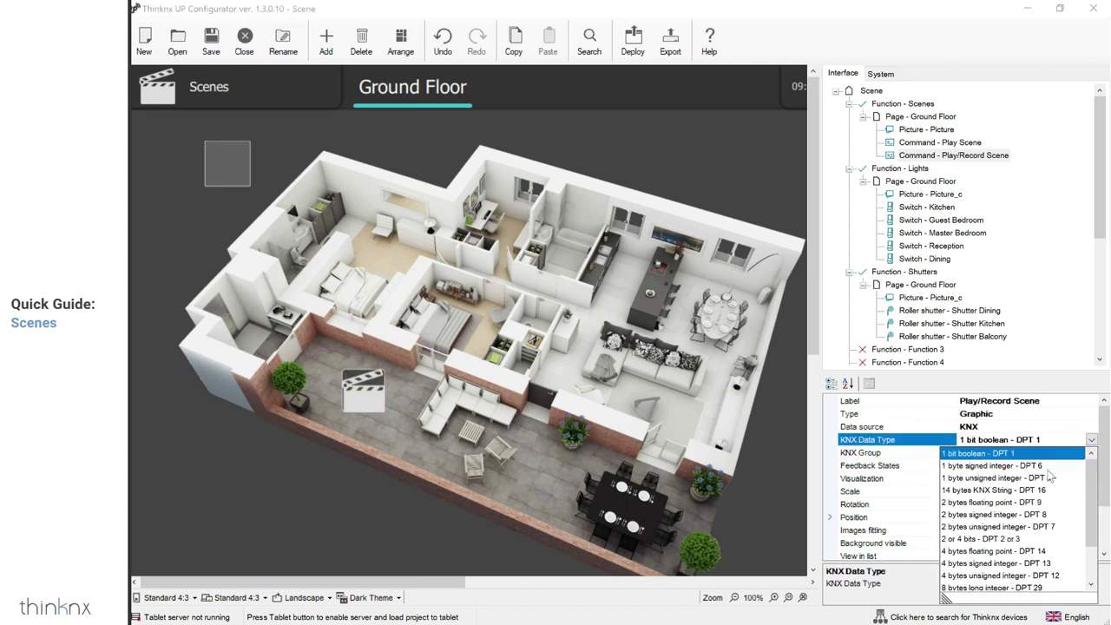
click(990, 479)
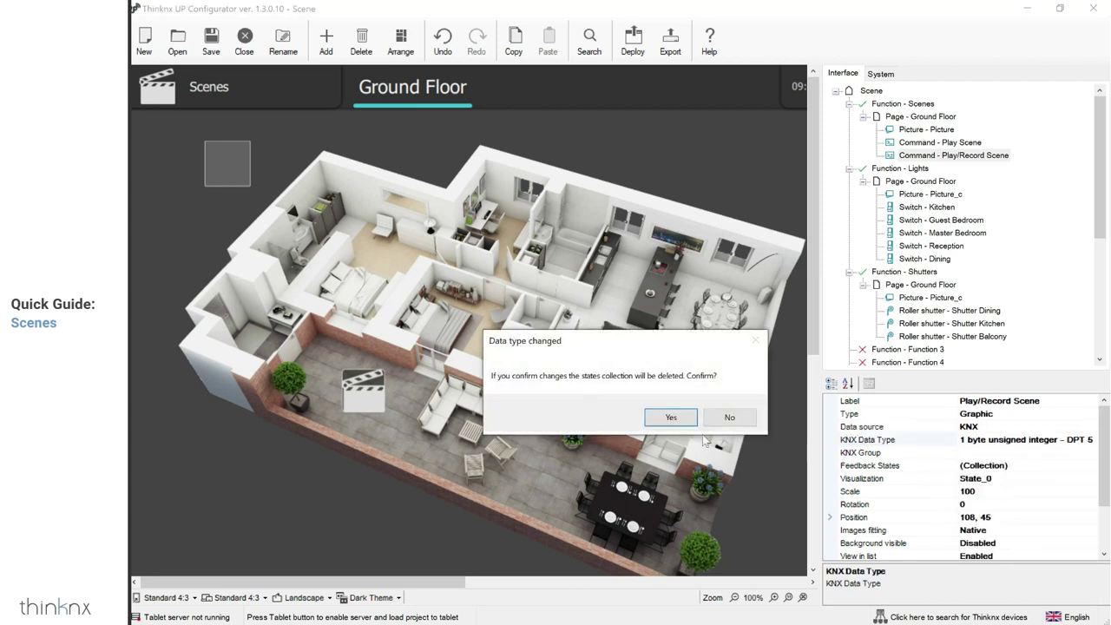
click(671, 418)
key(Down)
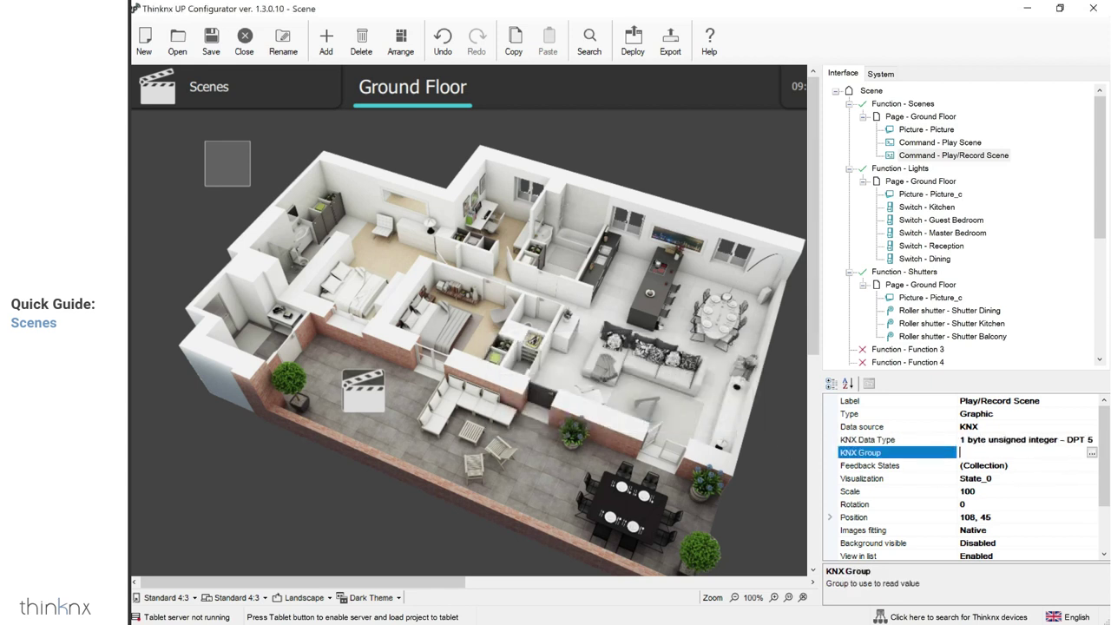
text(1/0/1)
key(Down)
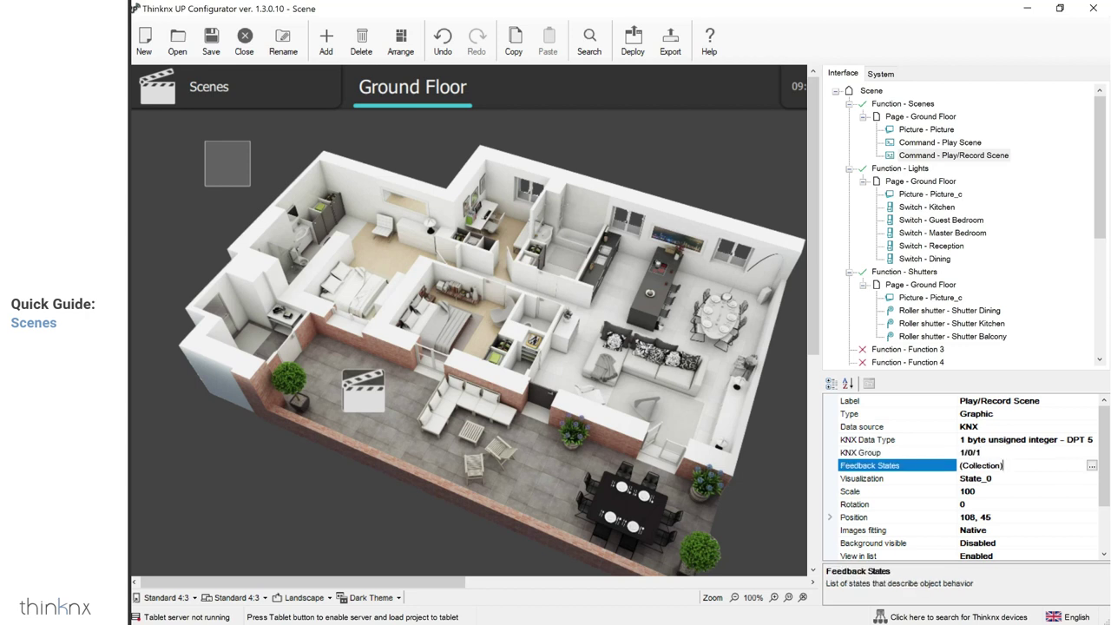
In the States Editor, remove the State_middle feedback state
click(1091, 467)
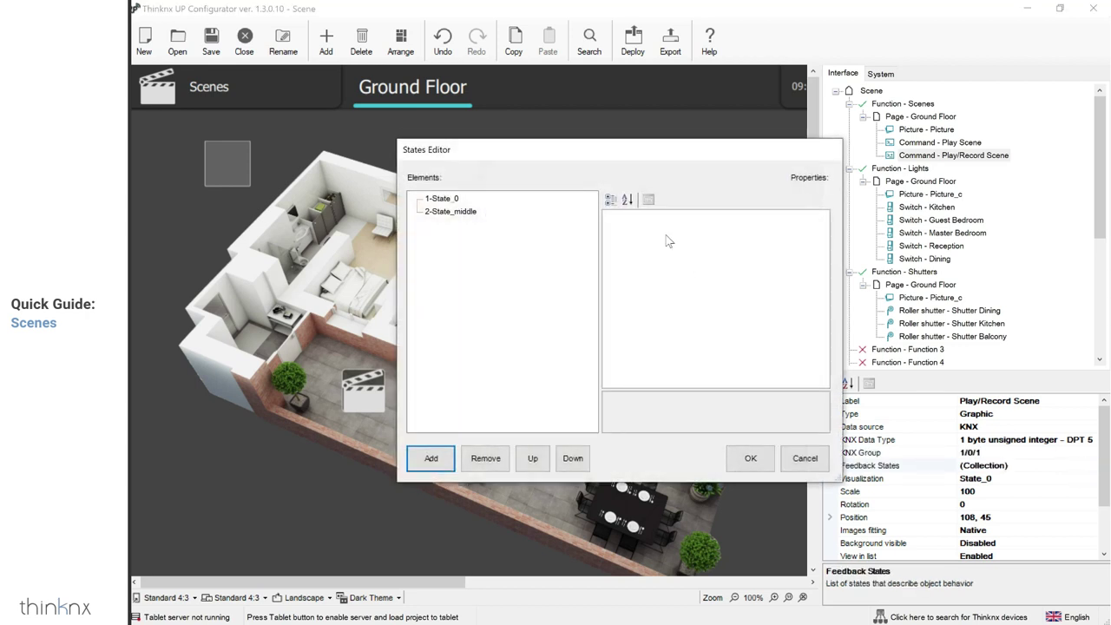
drag(612, 151, 547, 156)
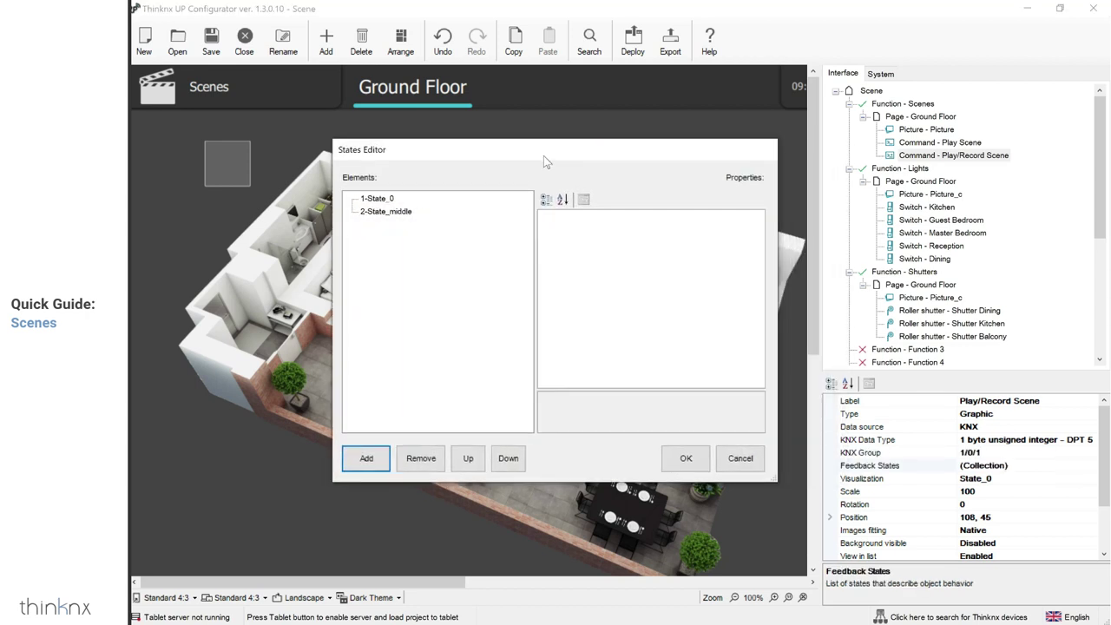
click(382, 216)
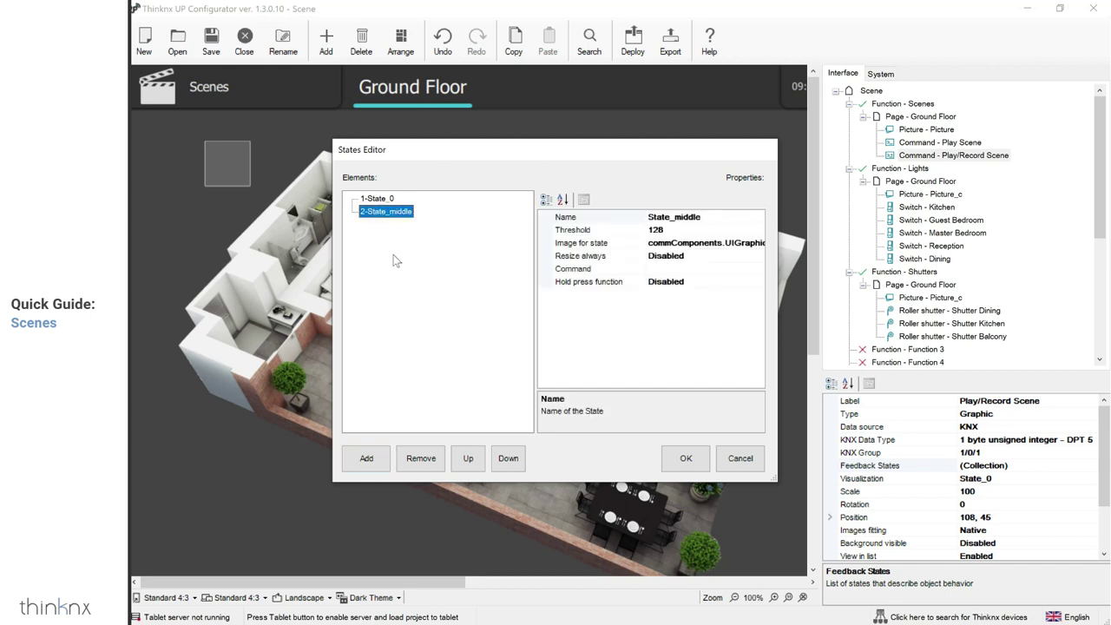
click(421, 459)
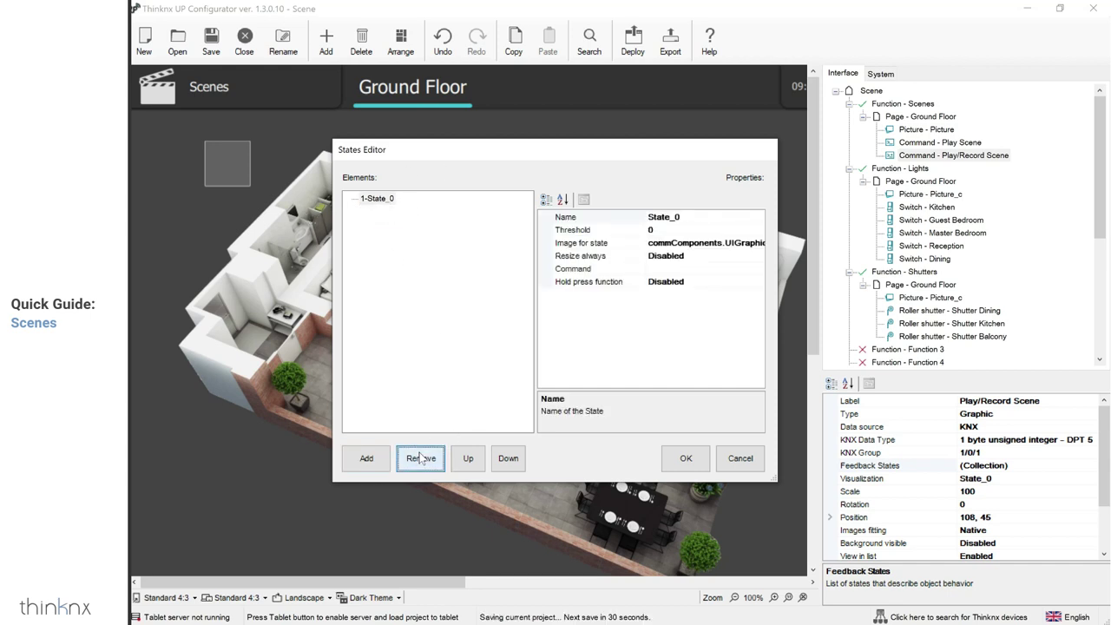
Rename the remaining State_0 to Play/Record
click(376, 202)
click(595, 217)
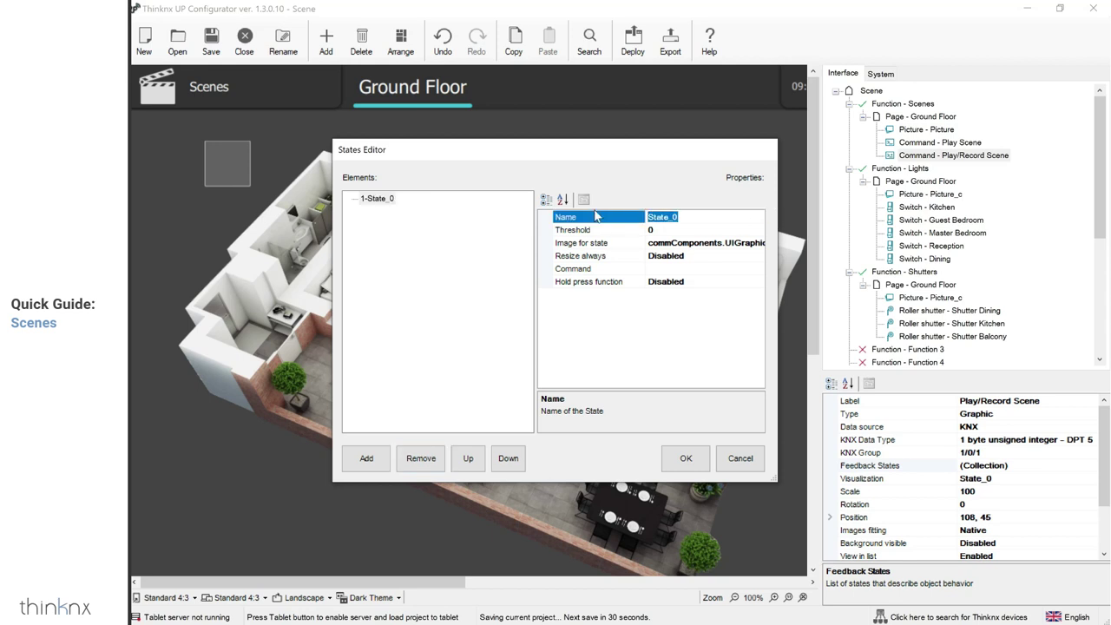
text(Pl)
key(Return)
text(ay/)
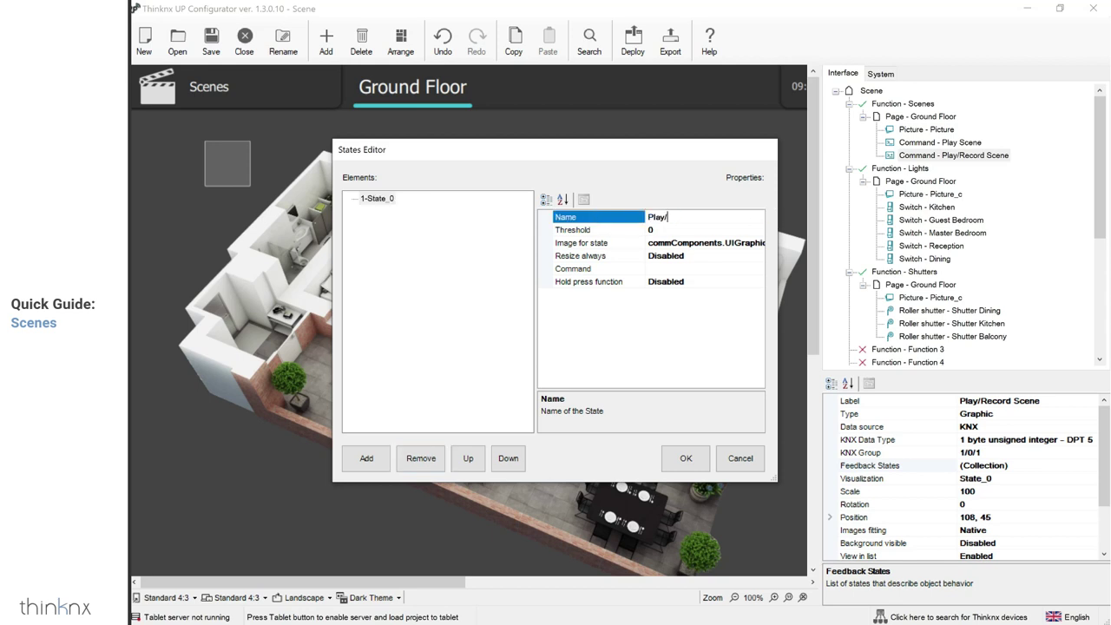
text(Record)
click(682, 243)
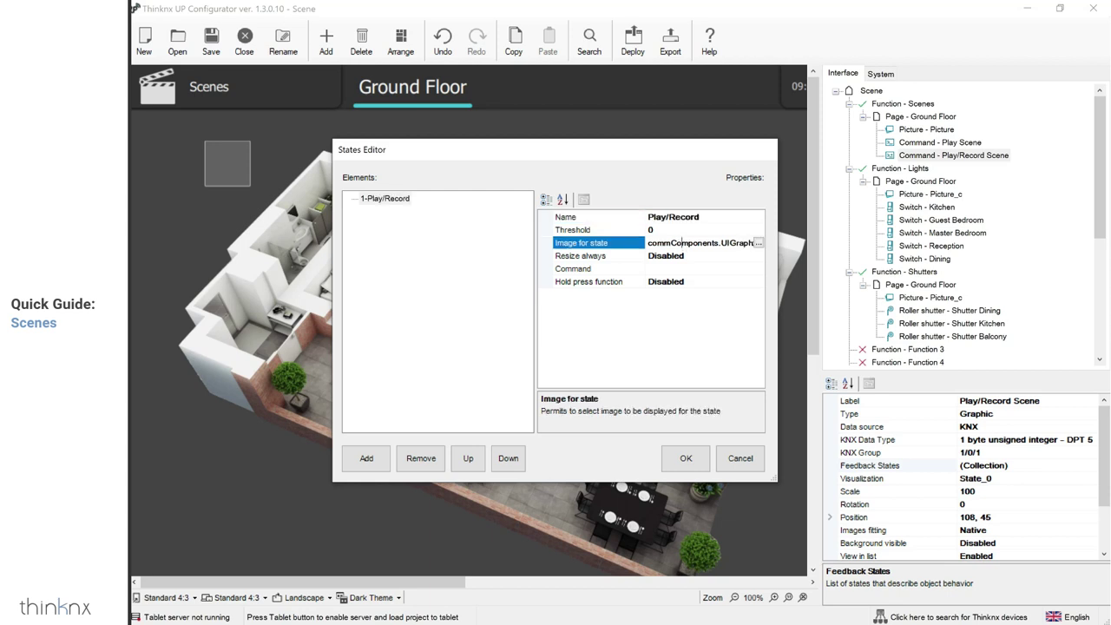
Give the Play/Record state a clapperboard icon from the Scenes set
click(759, 244)
scroll(469, 287, down, 5)
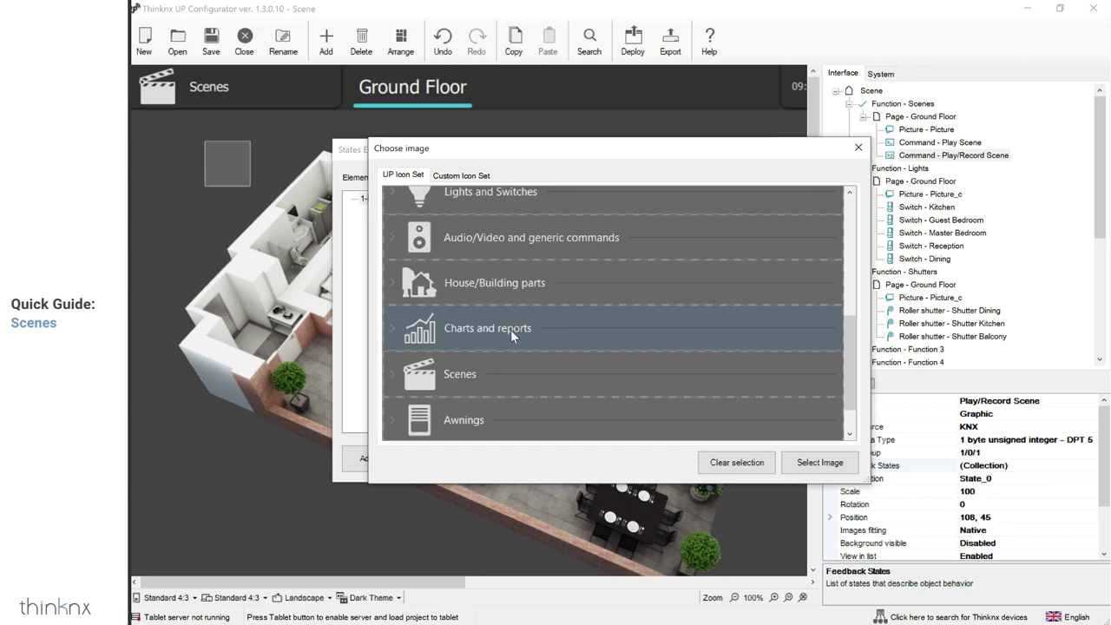
click(391, 375)
scroll(500, 352, down, 3)
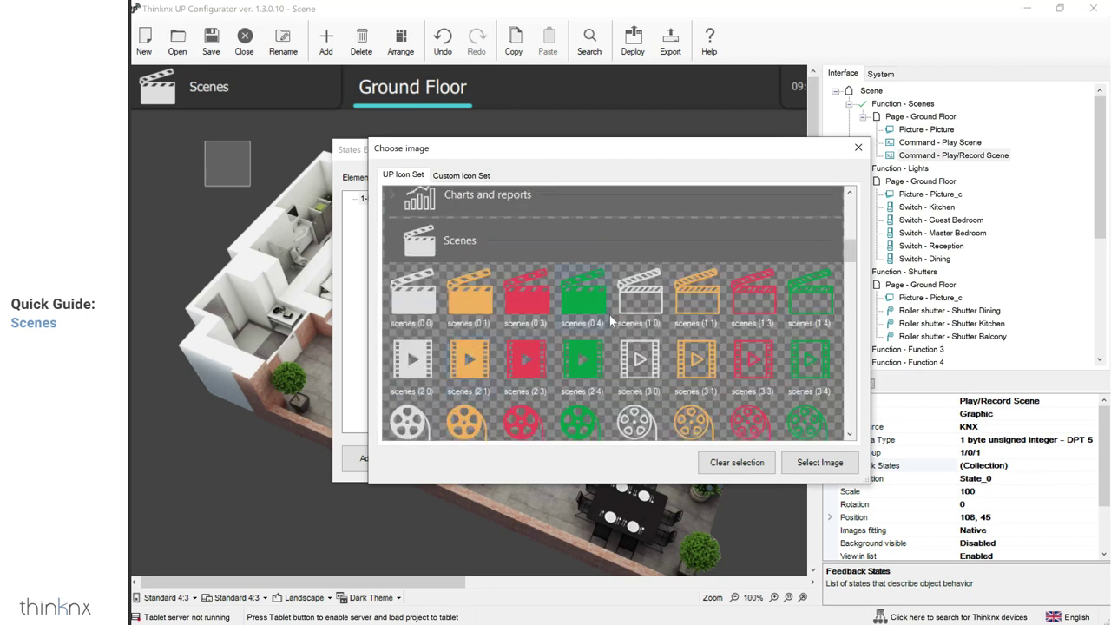
double_click(425, 296)
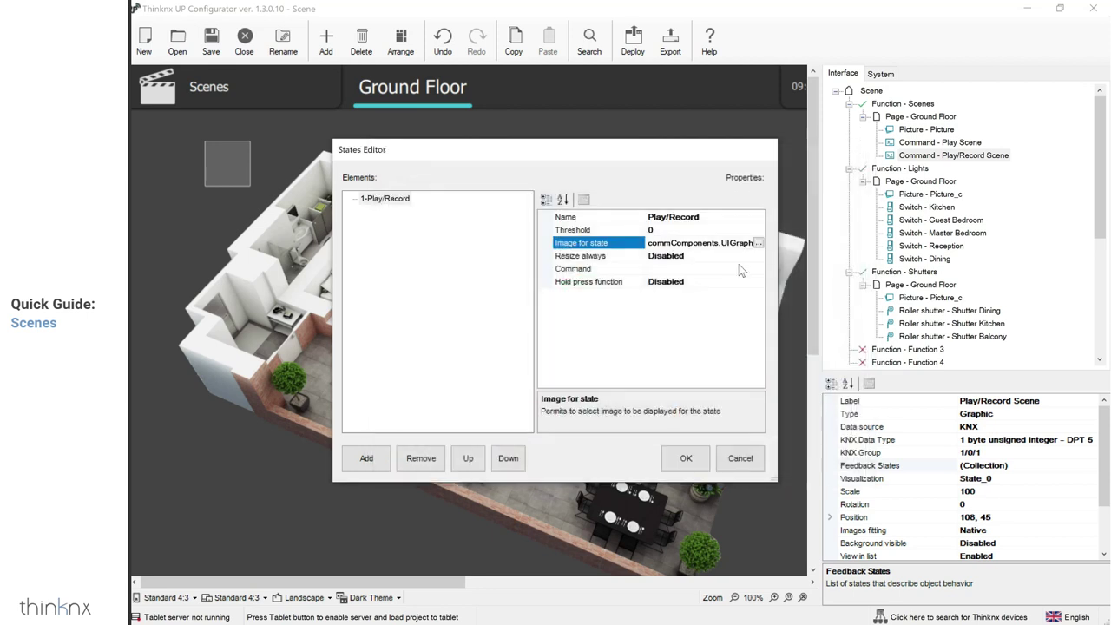
Make a short press send KNX byte value 0 to group 1/0/1
click(745, 270)
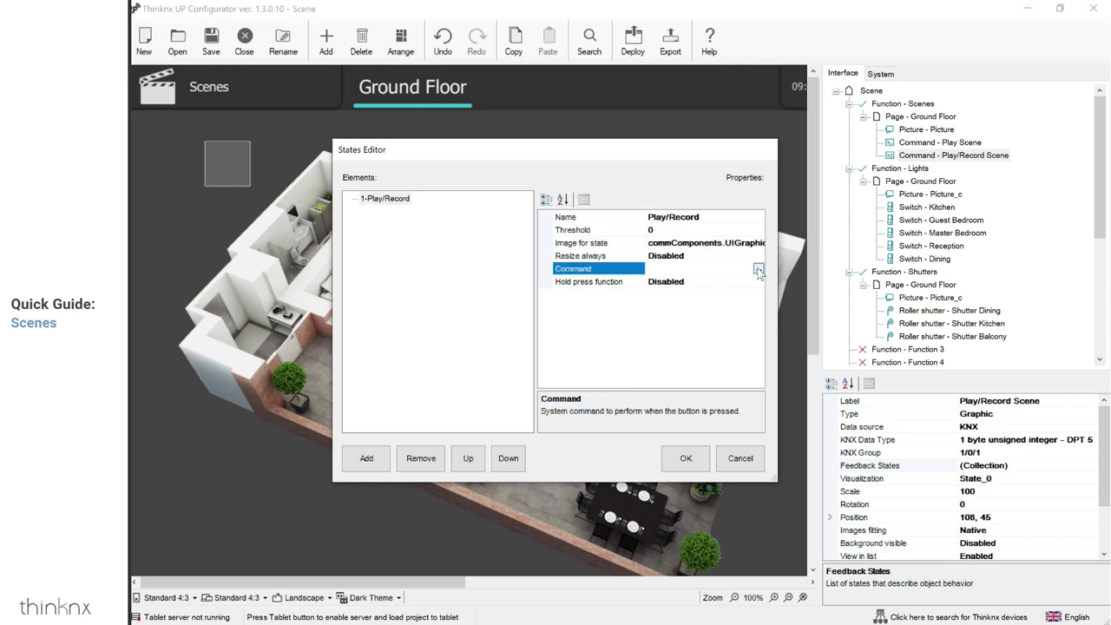
click(758, 269)
click(426, 199)
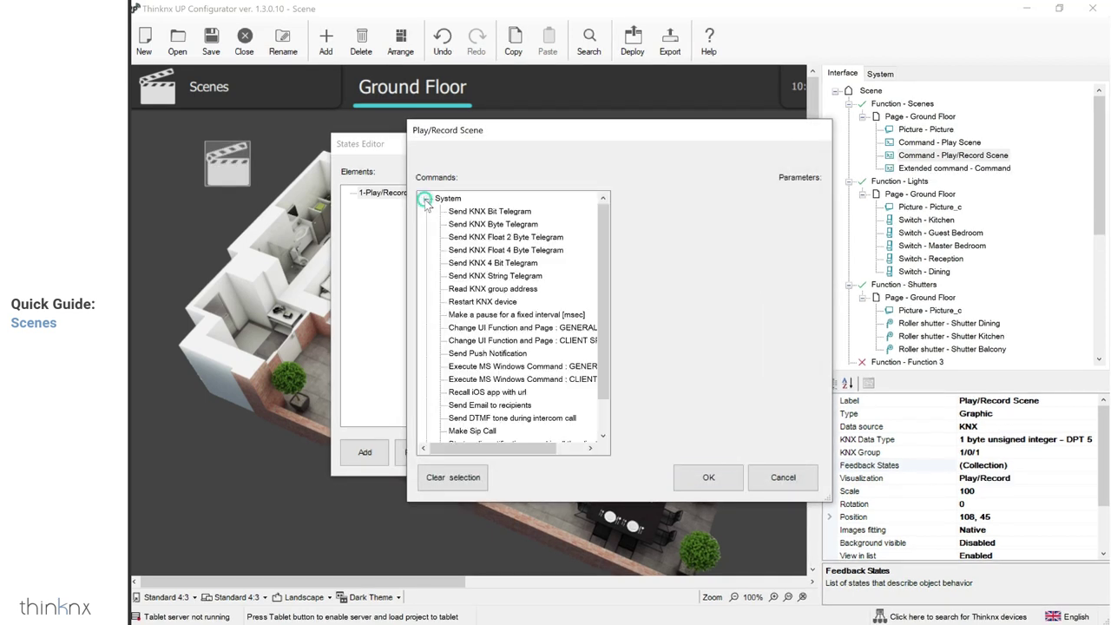
click(471, 225)
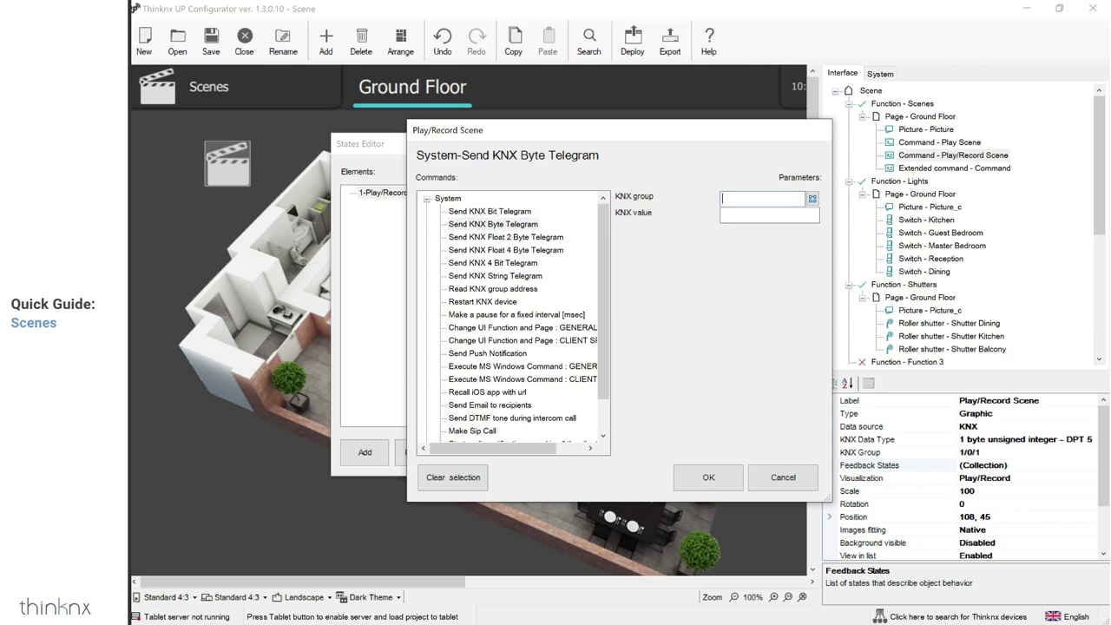
click(796, 222)
text(0)
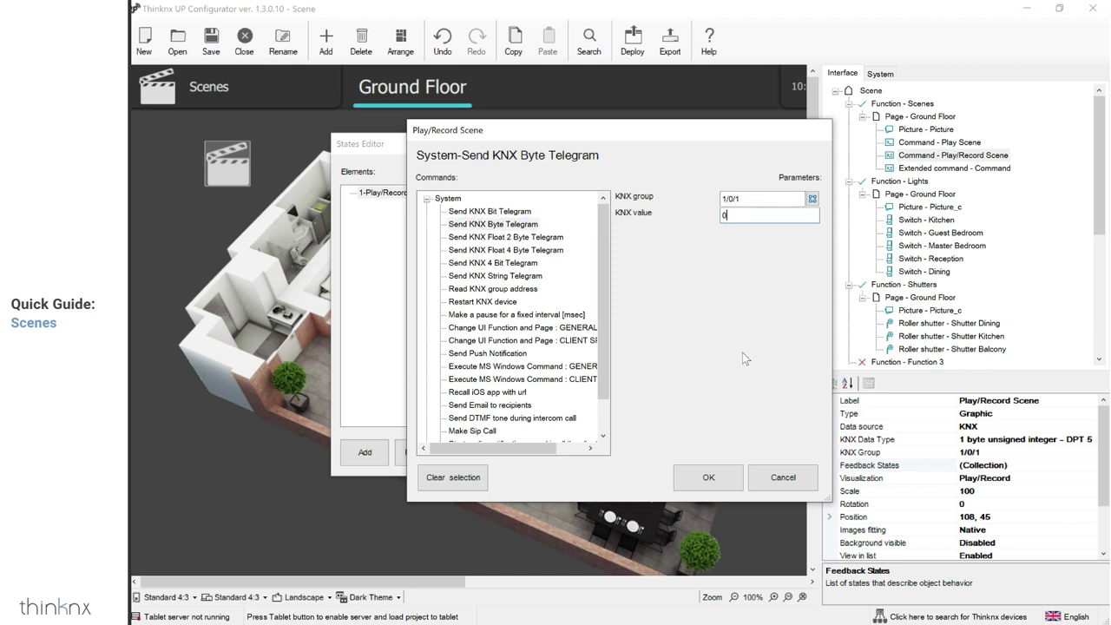
click(692, 474)
Enable the hold press function and set the long press to send a KNX byte telegram to group 1/0/1
click(747, 276)
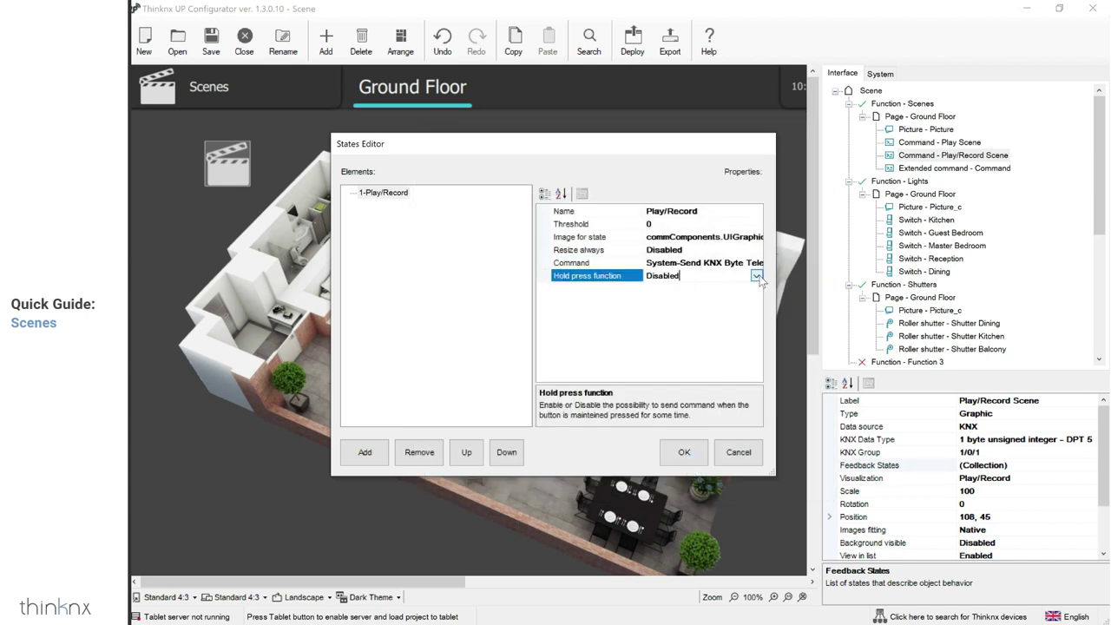
click(758, 276)
click(666, 298)
click(669, 289)
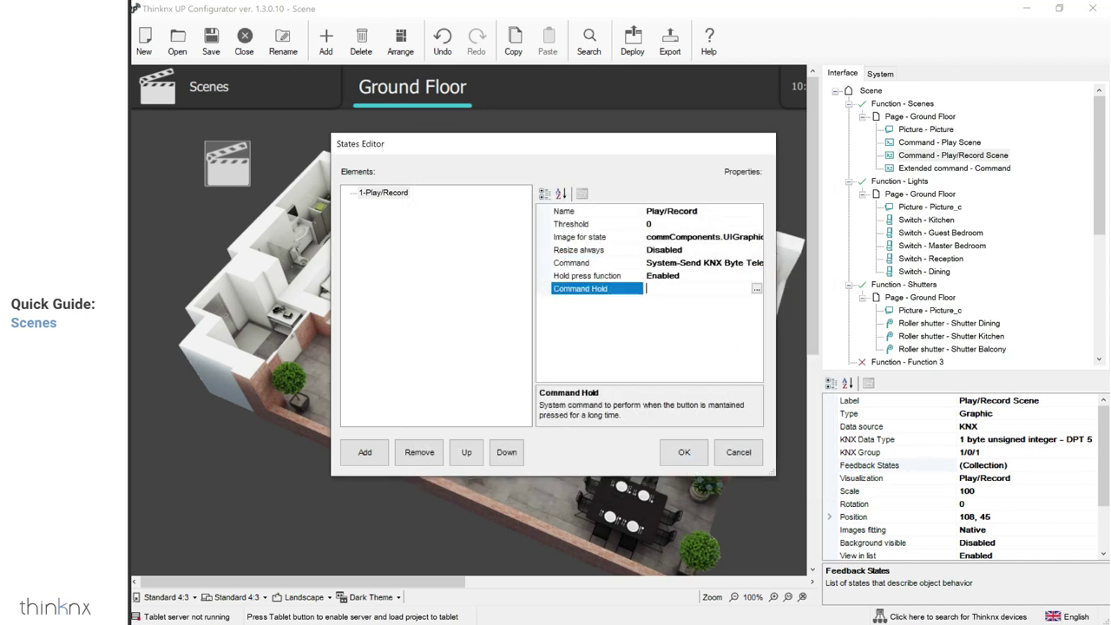
click(756, 289)
click(427, 199)
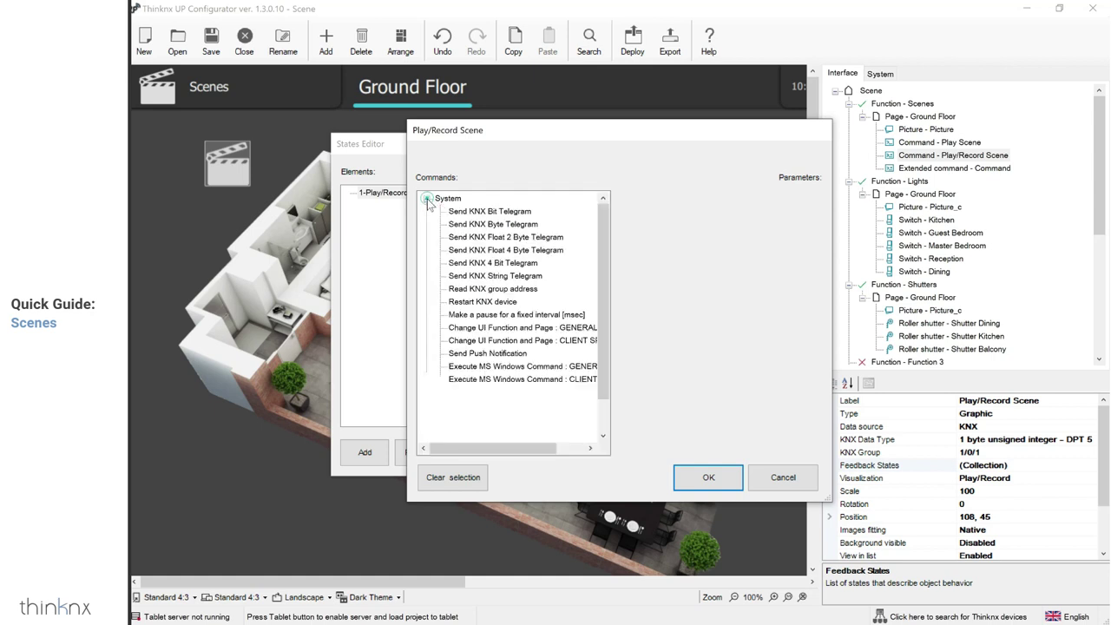
click(453, 225)
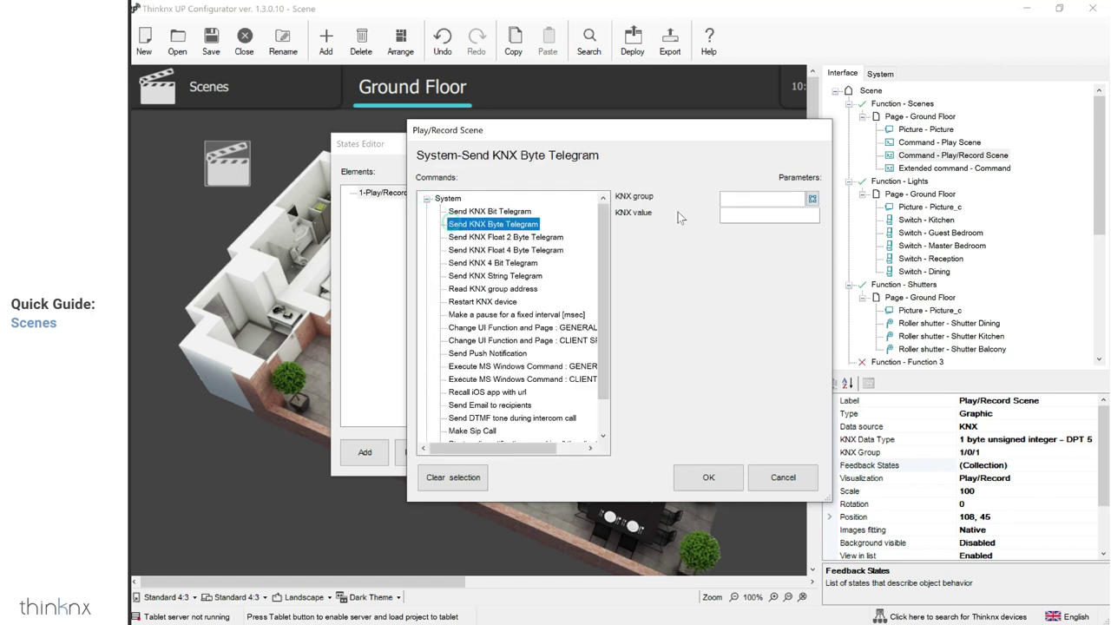
click(745, 199)
text(1/0/1)
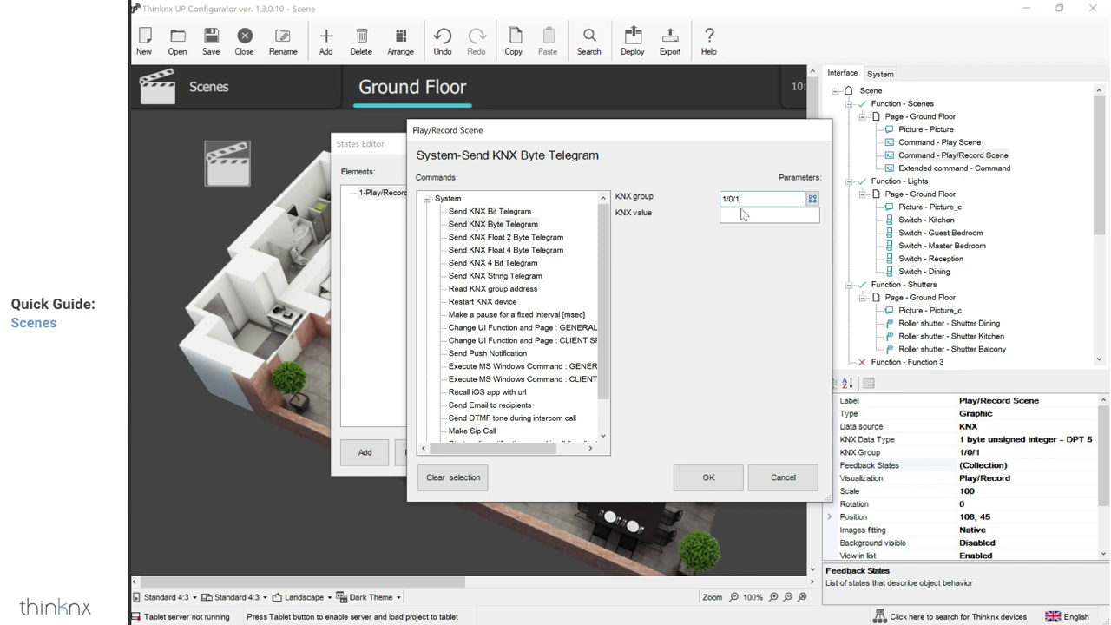
click(723, 215)
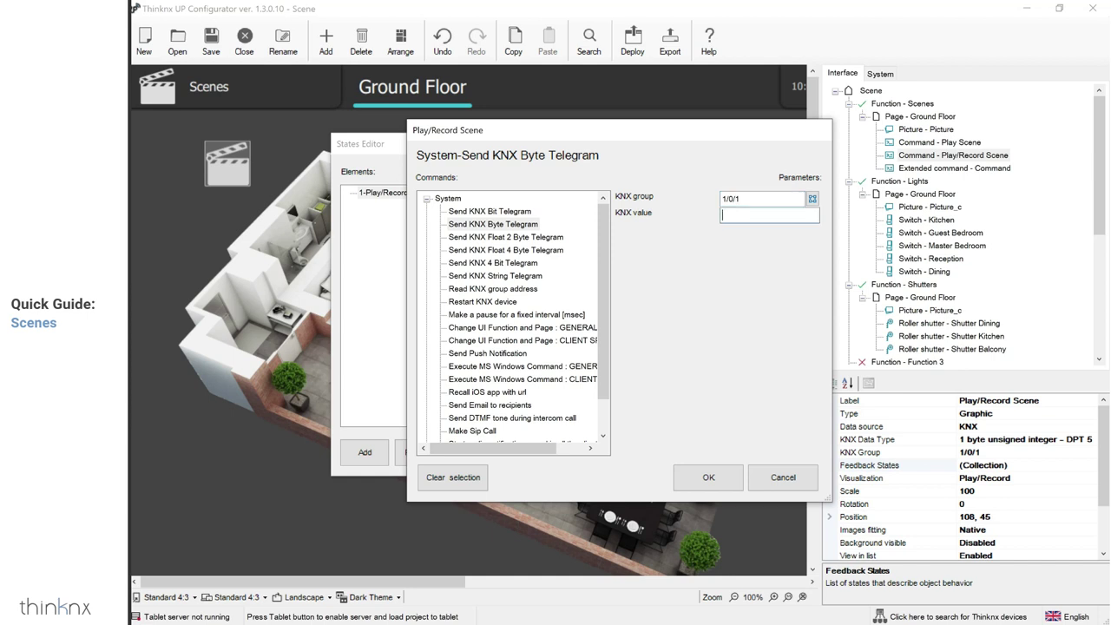